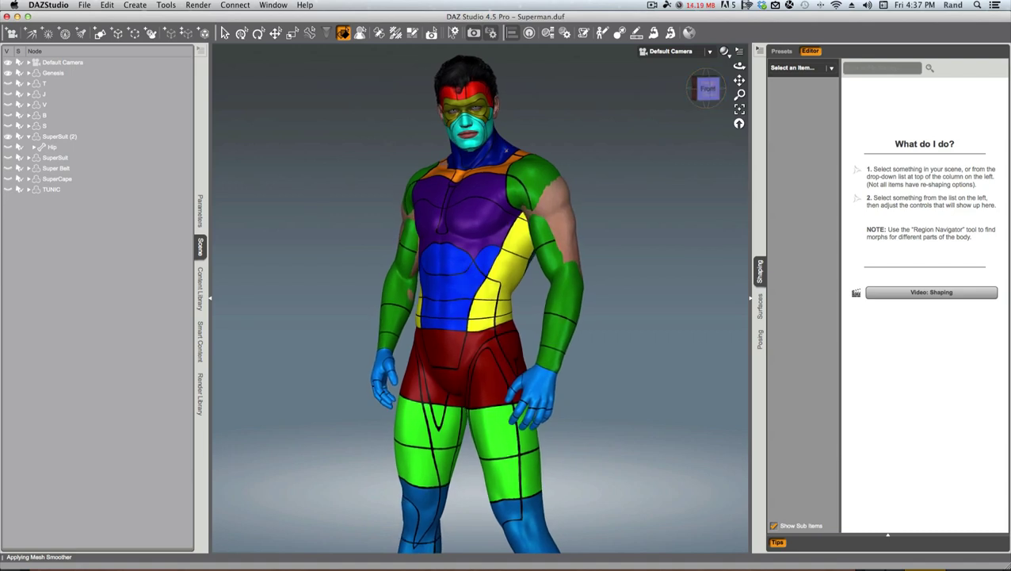
Select SuperSuit (2) on the figure and apply the plain silver material preset from 8 Support Files in the content library
left_click(479, 260)
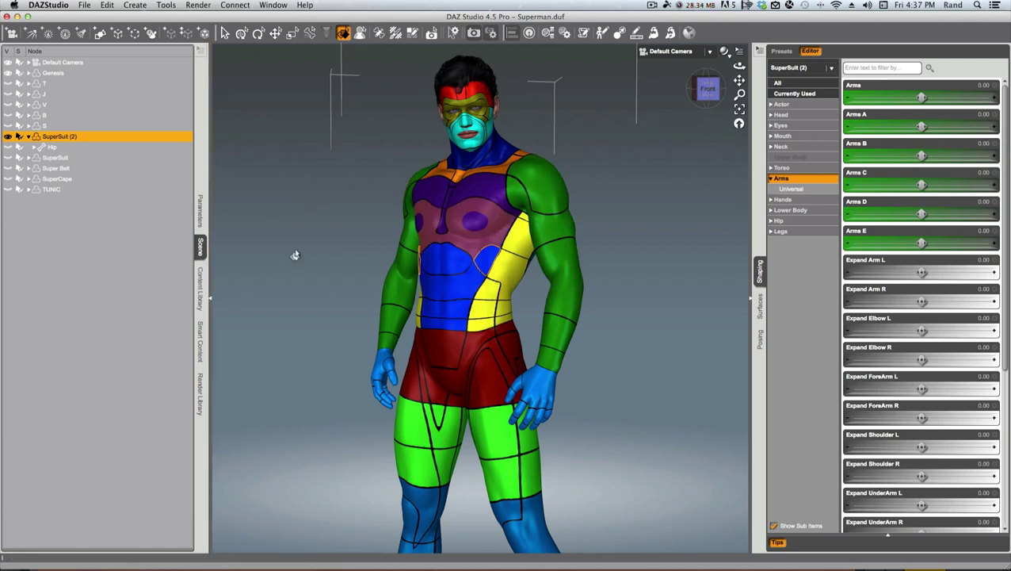
left_click(200, 293)
double_click(84, 493)
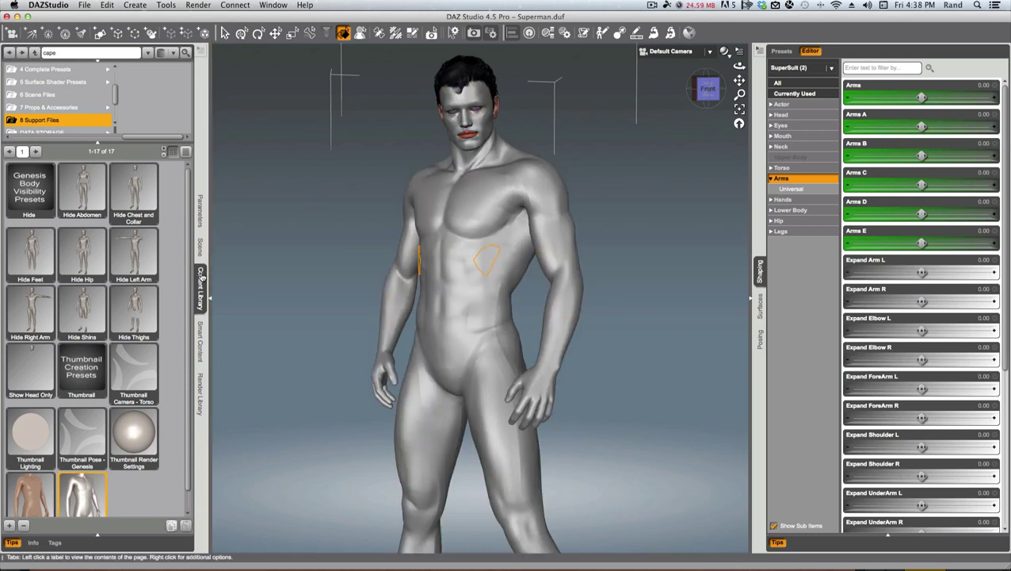
Hide SuperSuit (2) and make the TUNIC visible in the scene, leaving nothing selected
left_click(200, 274)
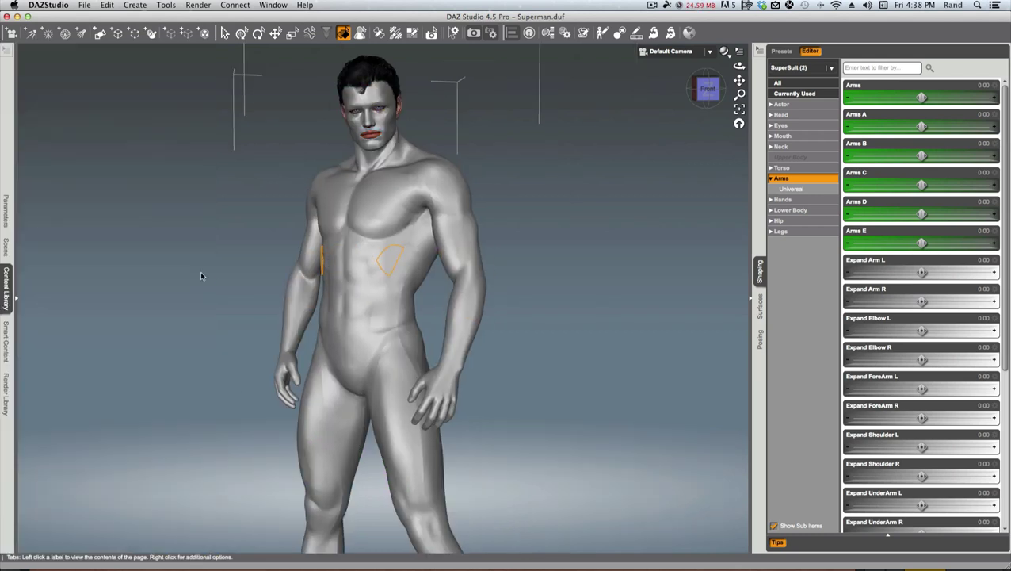
left_click(7, 250)
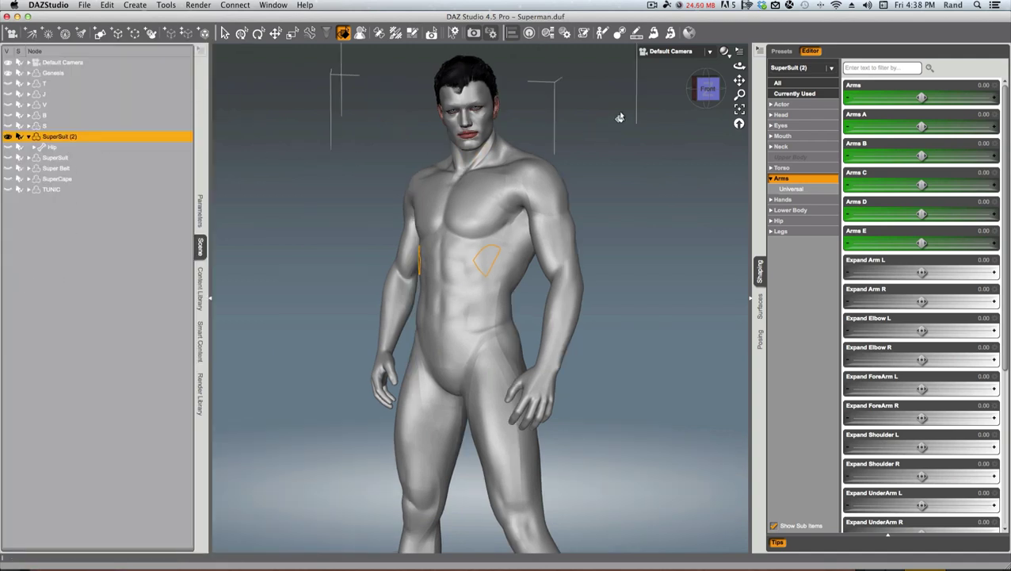
left_click(7, 136)
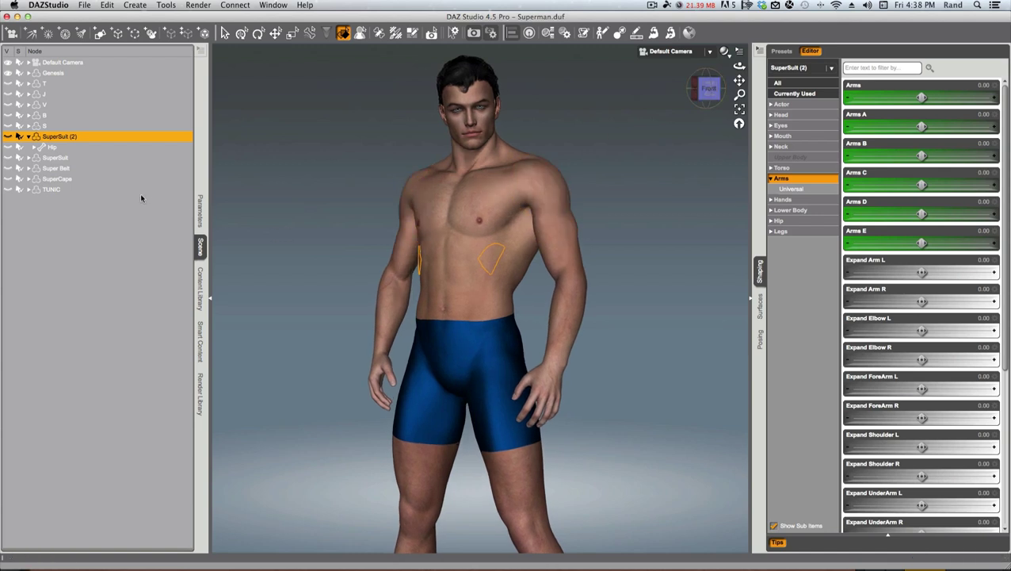
left_click(8, 190)
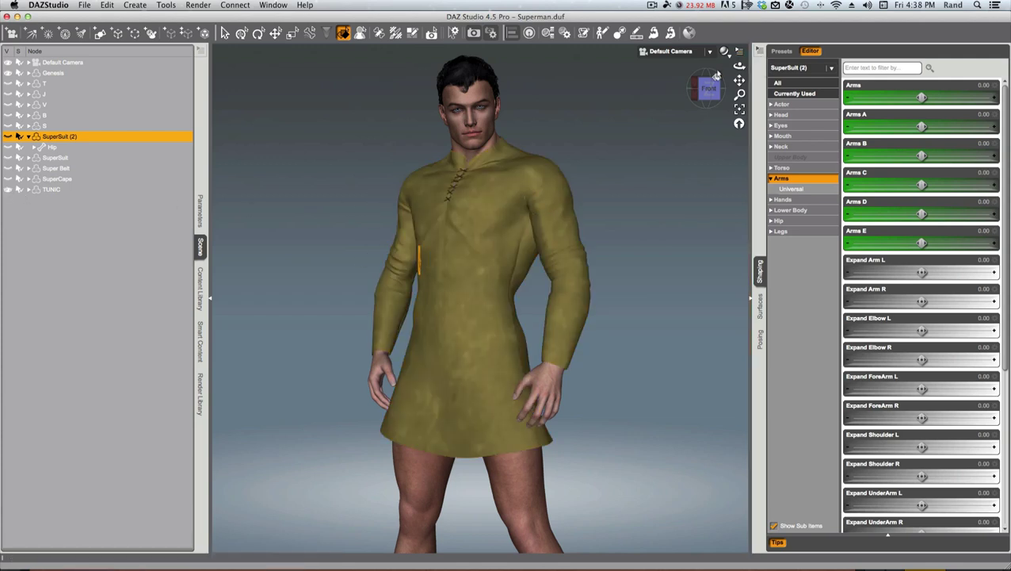
left_click(671, 161)
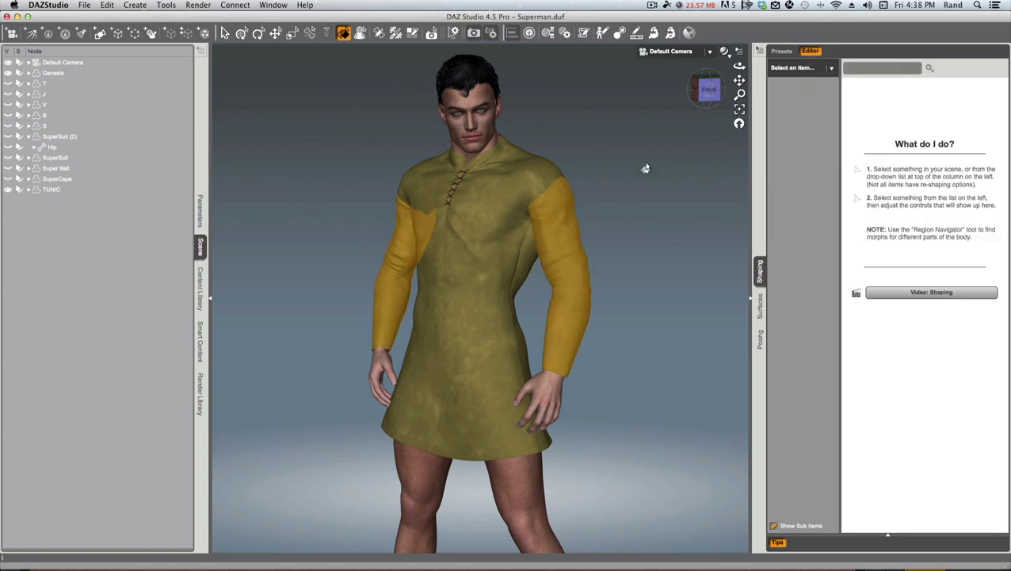
Examine the tunic on the figure from different angles and check which morphs the TUNIC offers
left_click(709, 89)
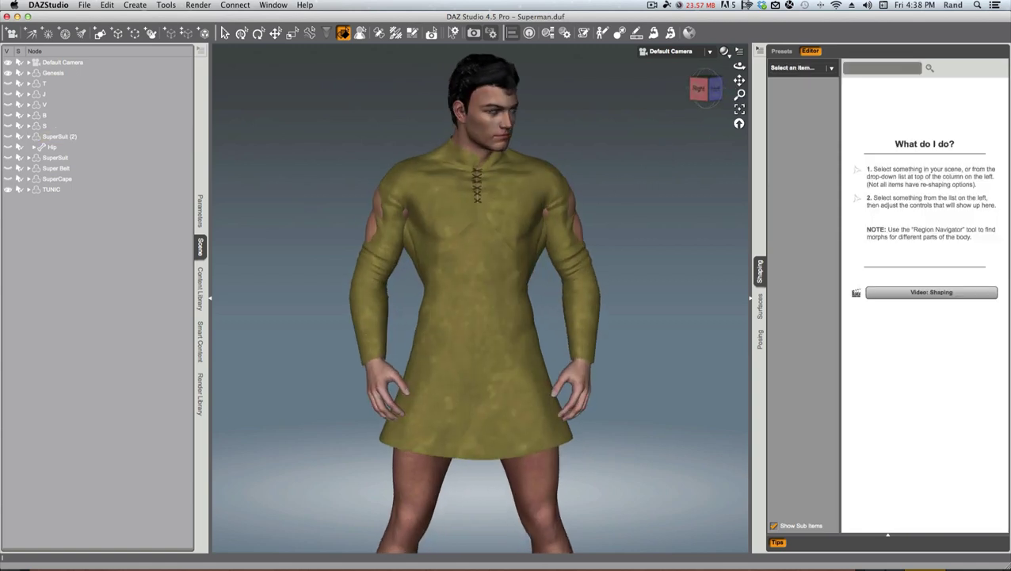
left_click_drag(708, 97, 701, 95)
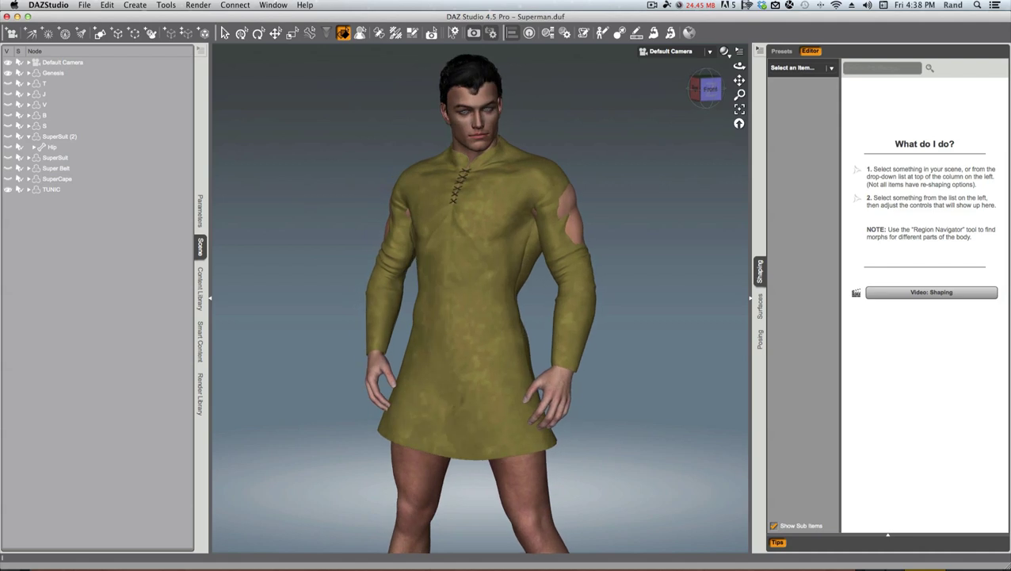
left_click(60, 190)
left_click(179, 209)
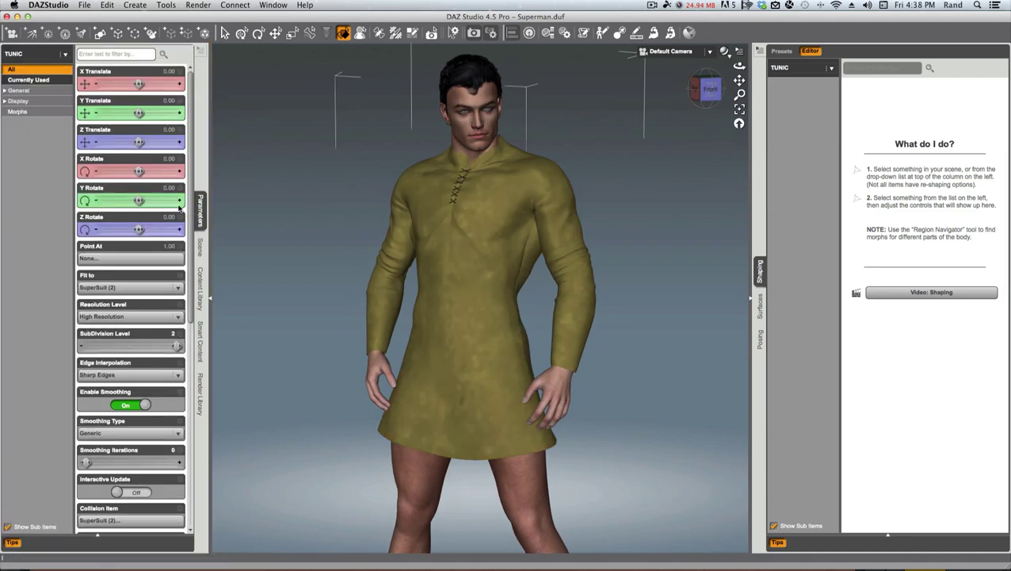
left_click(23, 112)
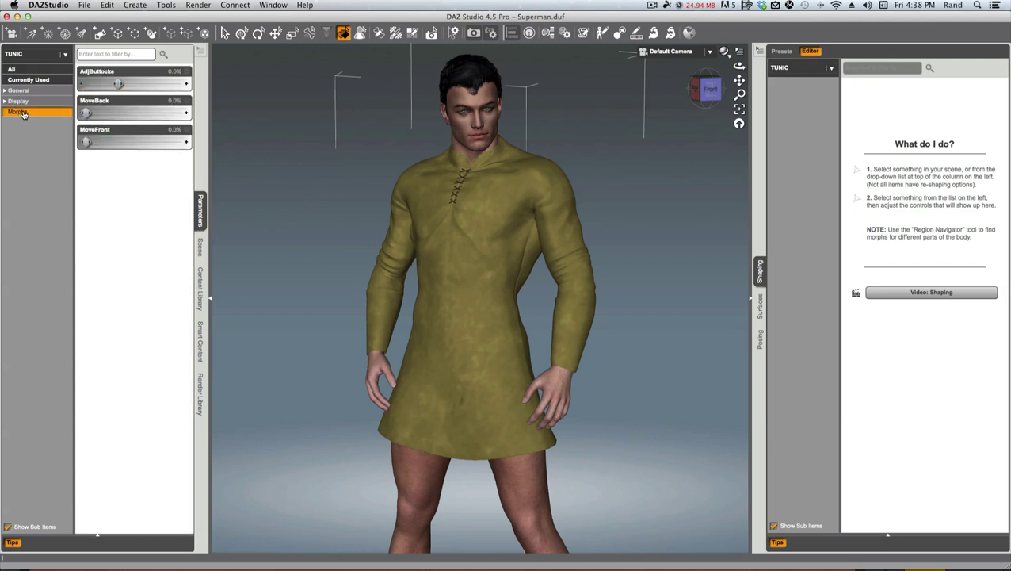
left_click_drag(96, 143, 56, 144)
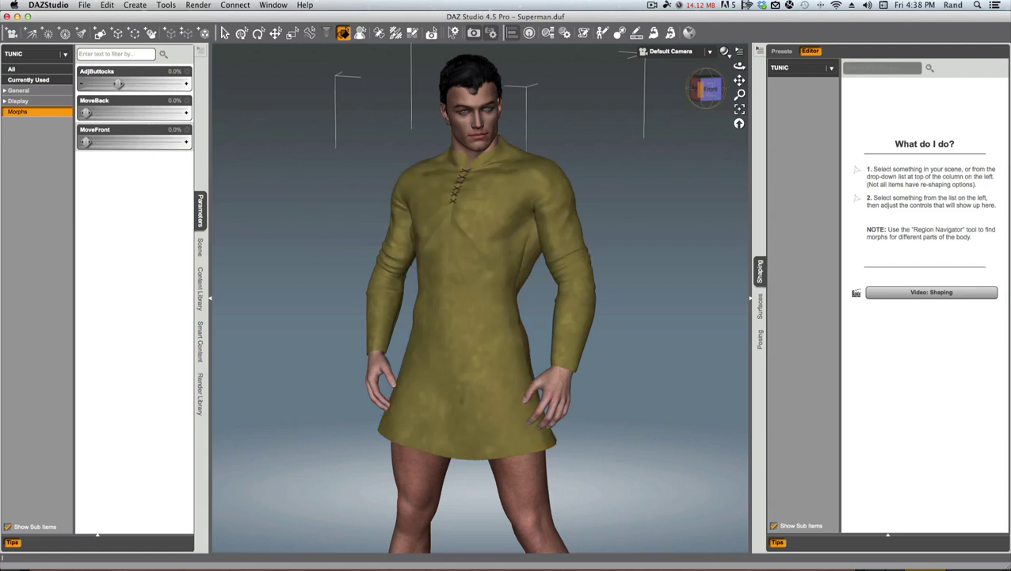
mouse_move(701, 94)
left_mouse_down()
mouse_move(675, 93)
mouse_move(705, 95)
left_mouse_up()
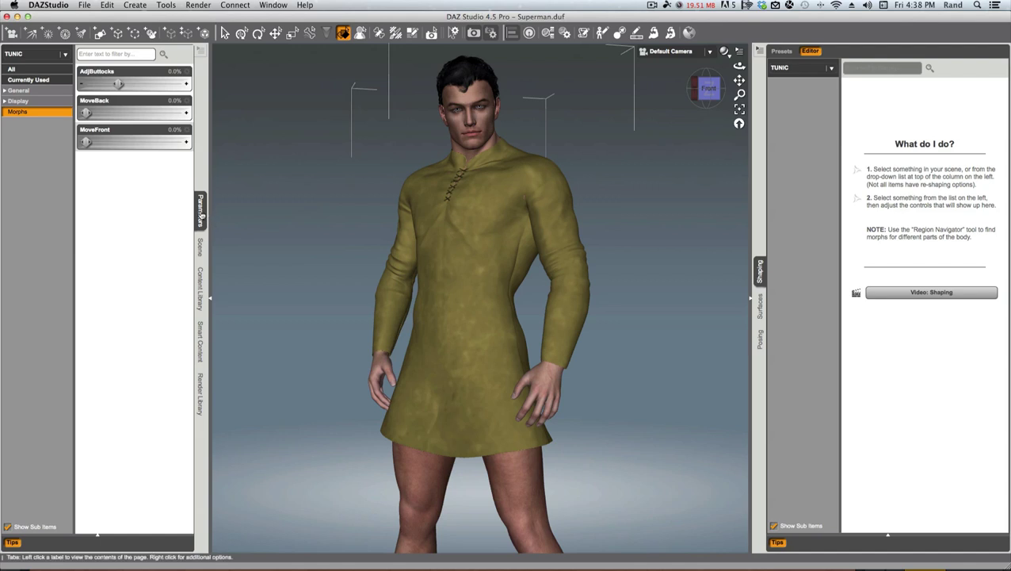
left_click(200, 210)
left_click(6, 218)
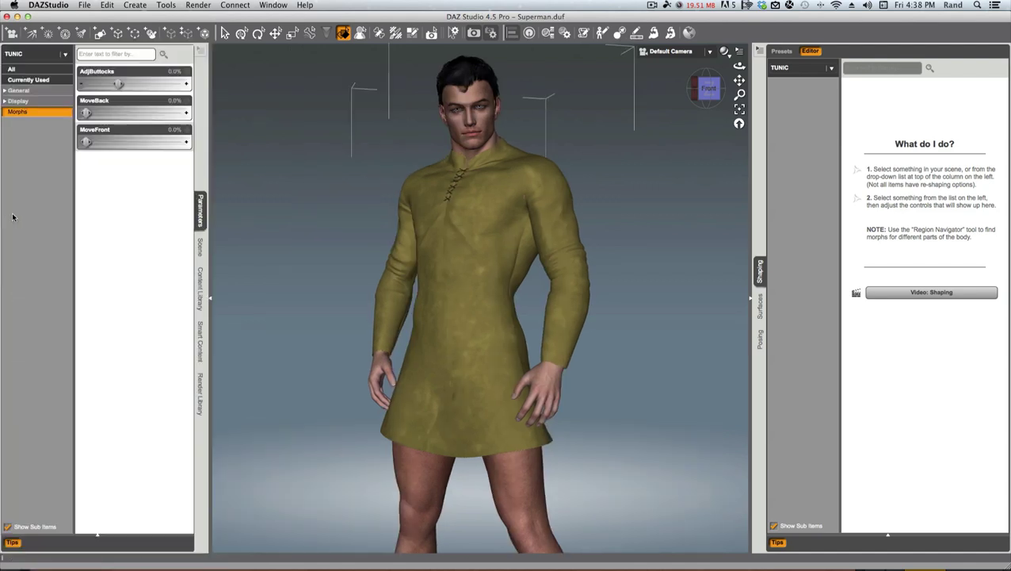
Choose SuperSuit (2) as the item the TUNIC is fitted to
left_click(200, 246)
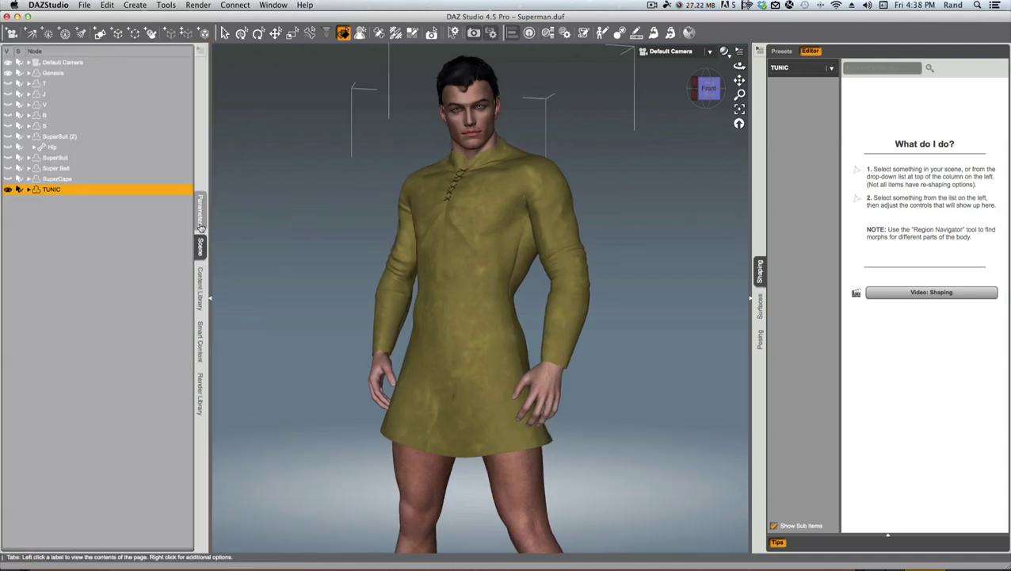
left_click(200, 211)
left_click(28, 69)
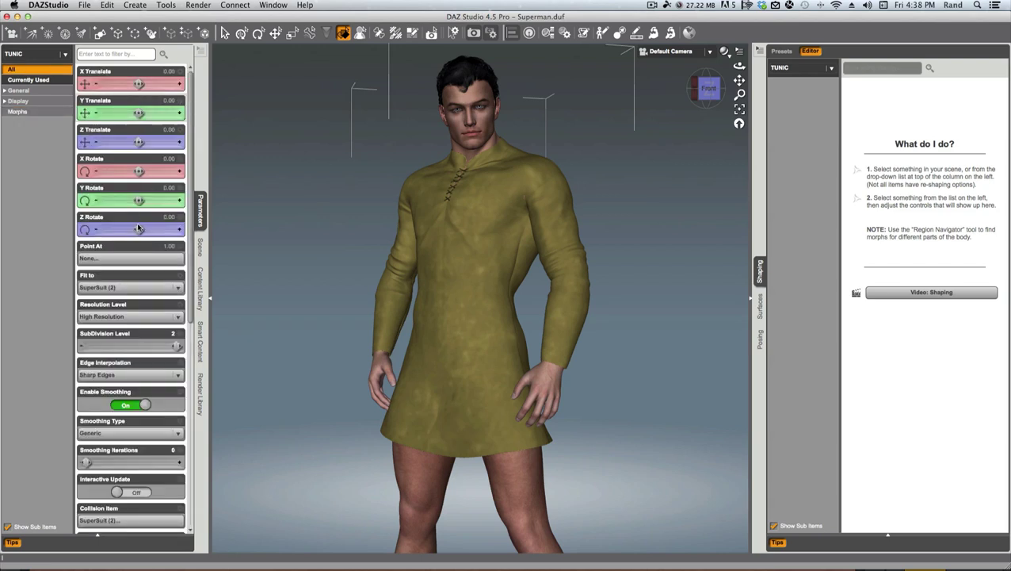
left_click(129, 285)
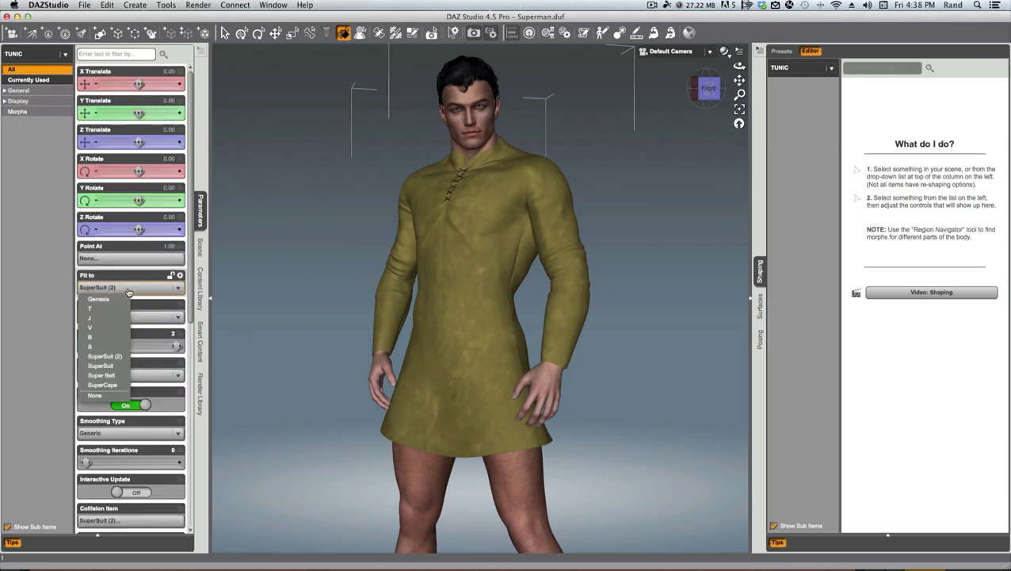
left_click(119, 361)
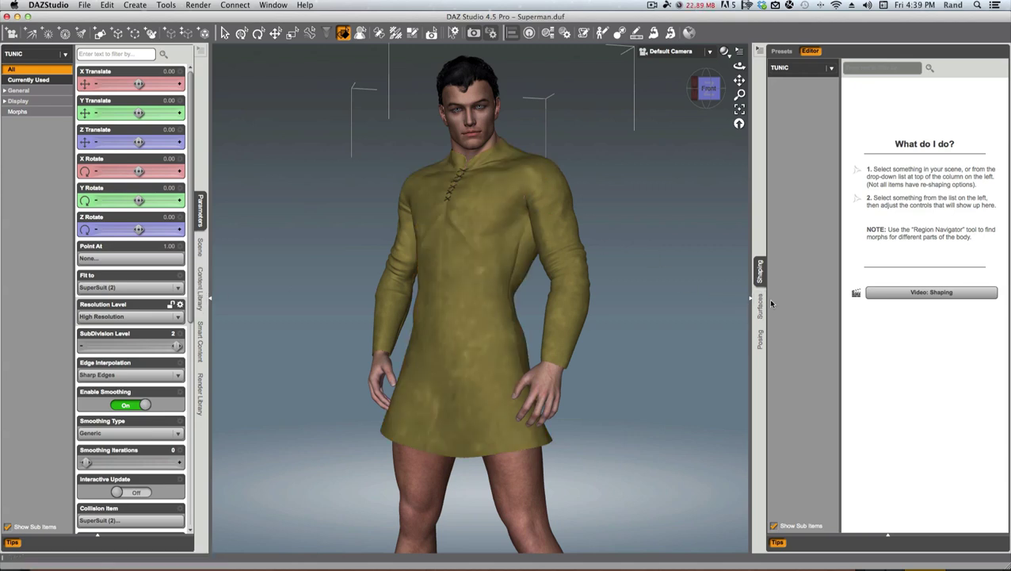
Try a Global Thickness of 13.03 on SuperSuit (2), briefly showing the hidden suit to compare it with the tunic
left_click(200, 246)
left_click(66, 138)
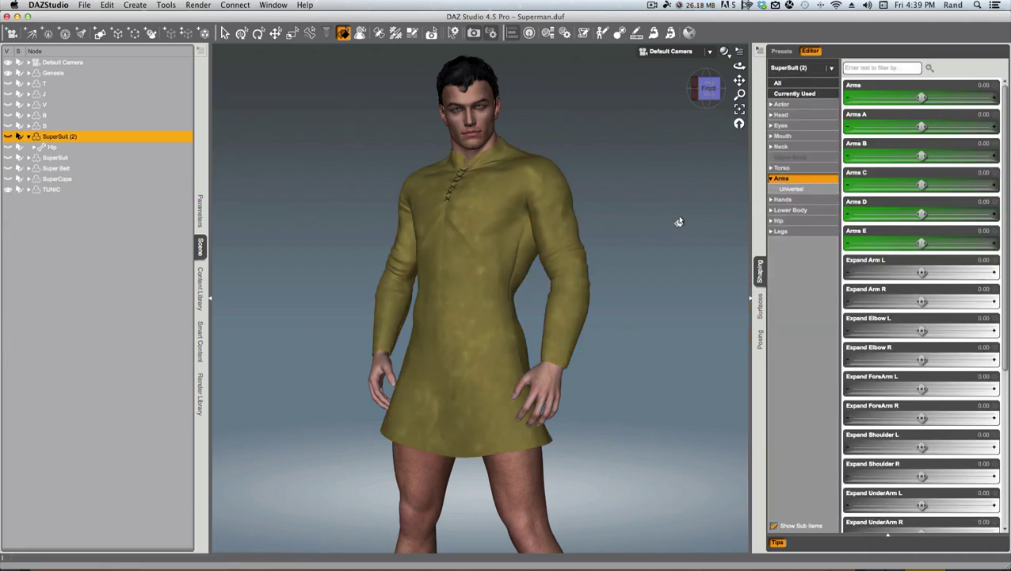
left_click(808, 84)
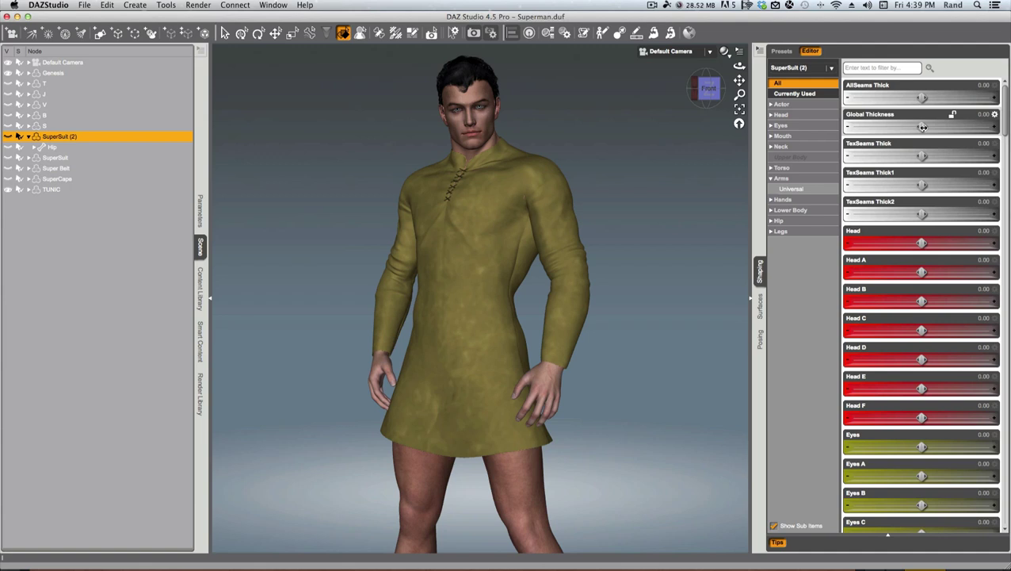
left_click_drag(923, 127, 966, 138)
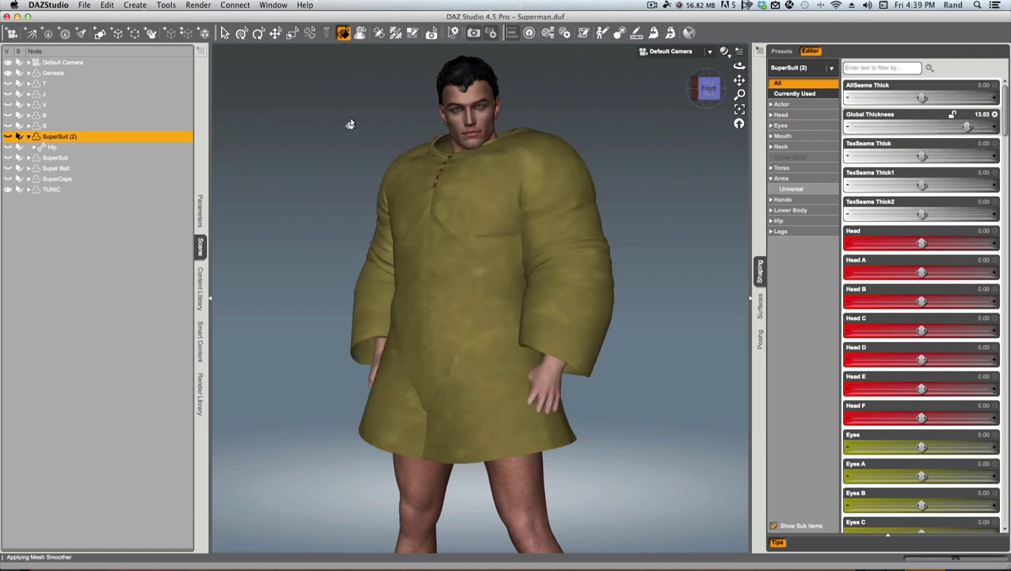
left_click(7, 138)
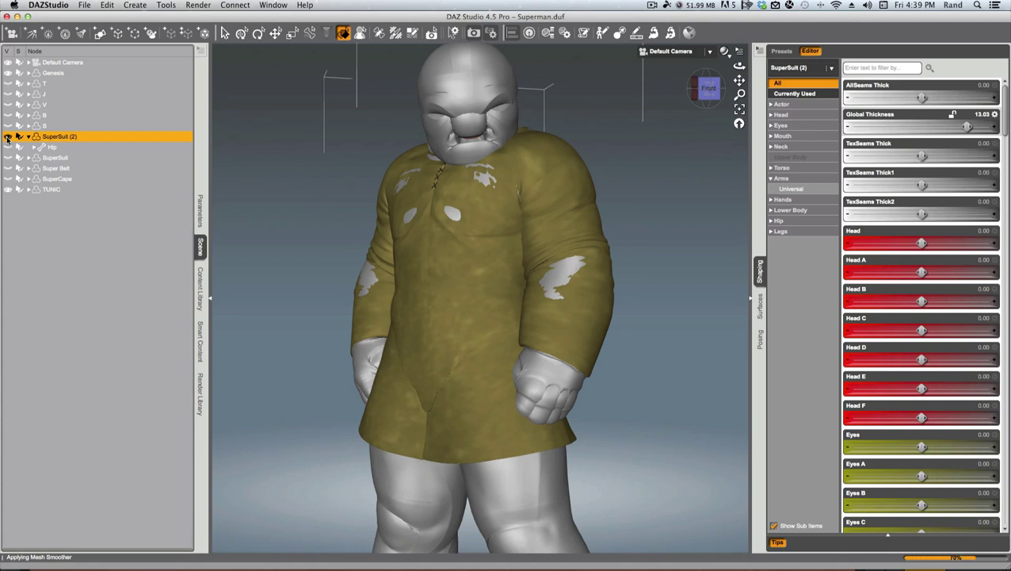
left_click(7, 138)
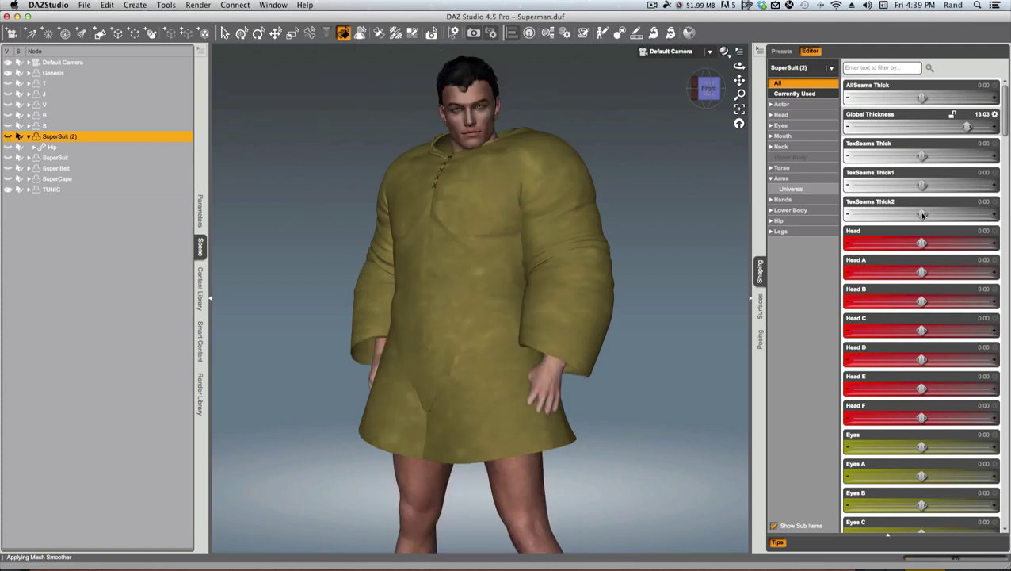
Set the Global Thickness of SuperSuit (2) to 2.88 and inspect how the tunic fits
left_click_drag(966, 126, 926, 127)
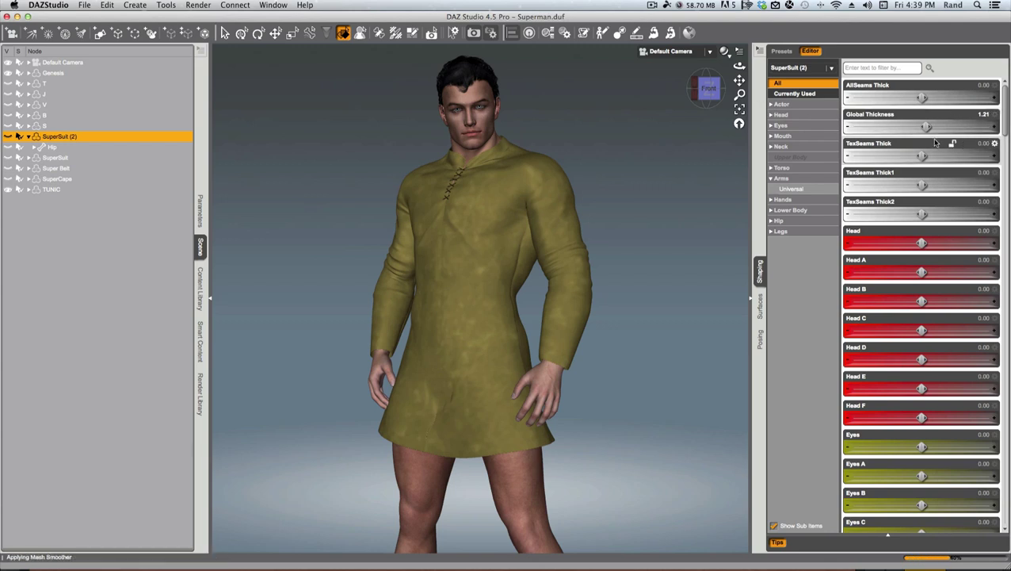
left_click_drag(926, 127, 932, 127)
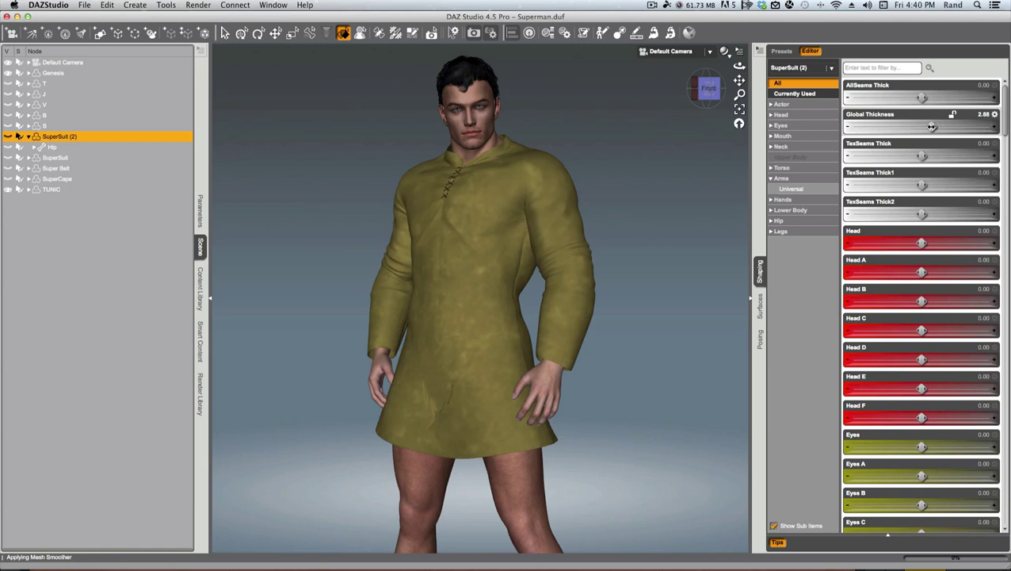
mouse_move(705, 88)
left_mouse_down()
mouse_move(710, 60)
mouse_move(708, 85)
left_mouse_up()
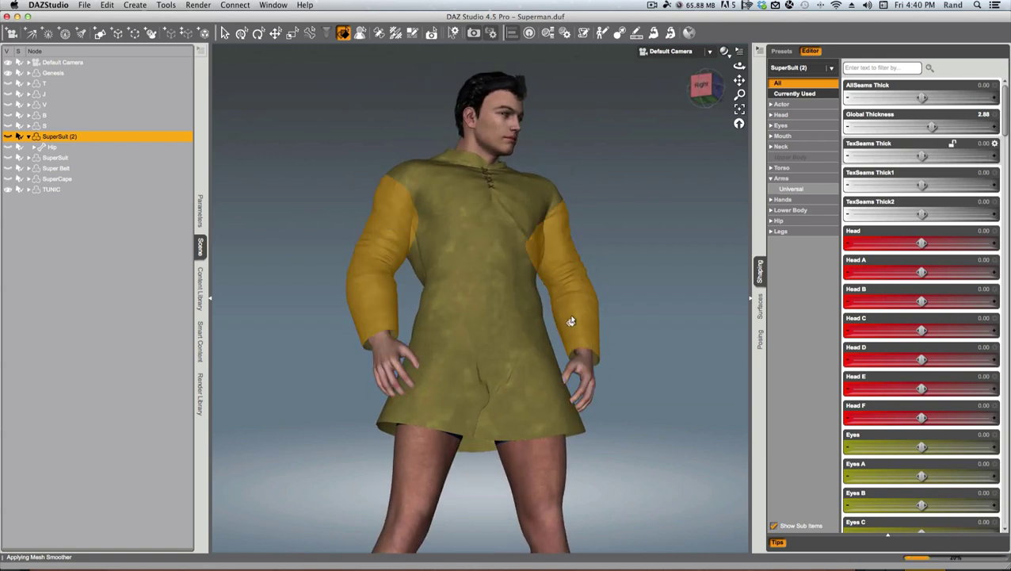
left_click(707, 88)
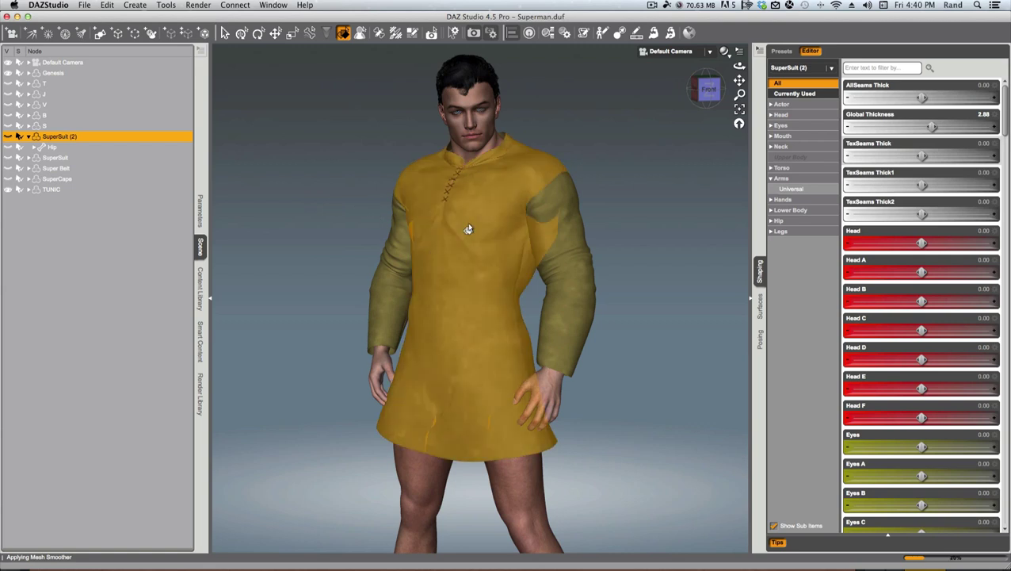
Set the TUNIC's collision item to Genesis
left_click(118, 193)
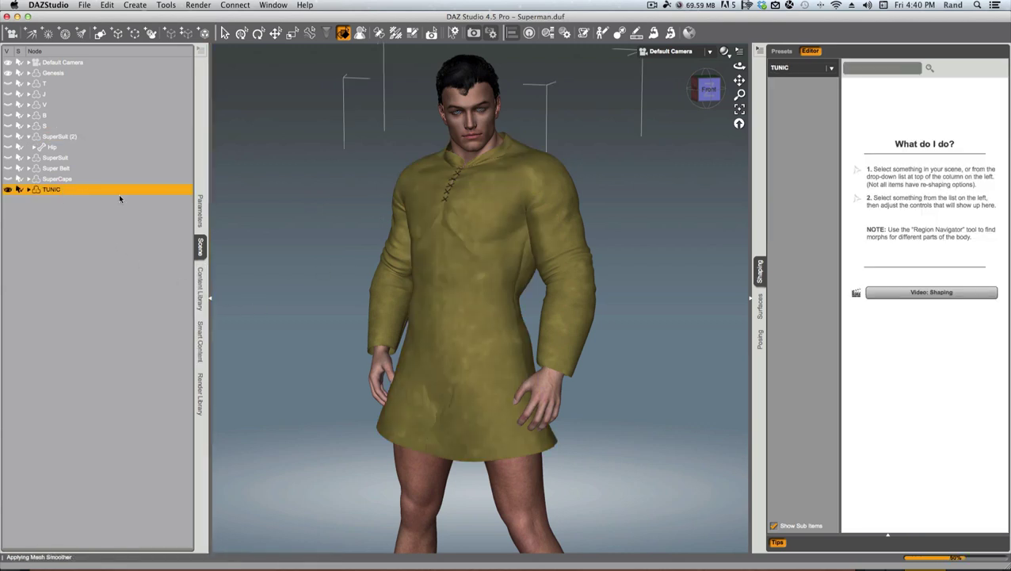
left_click(197, 209)
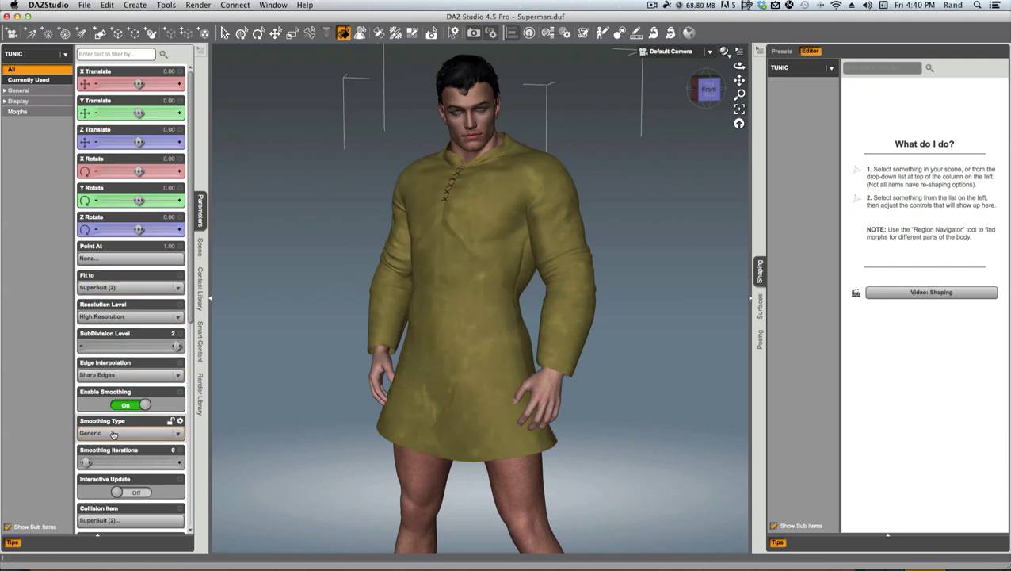
scroll(127, 441, "down", 3)
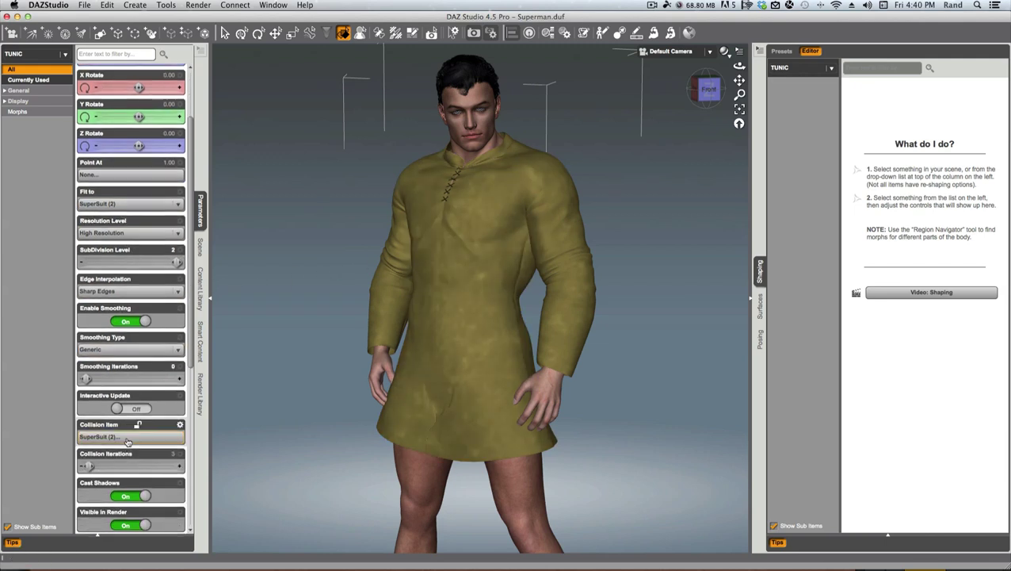
left_click(107, 434)
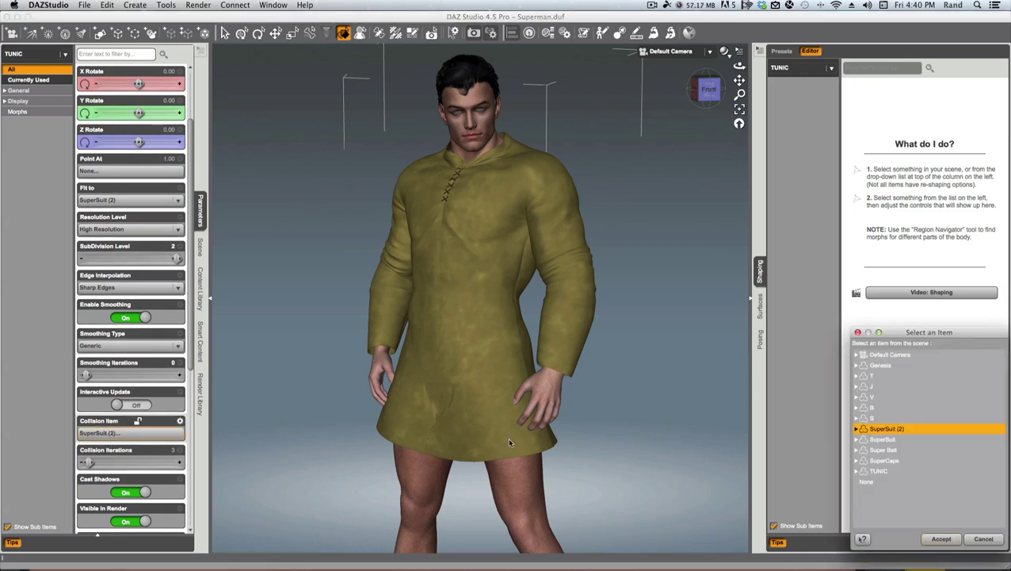
left_click(878, 365)
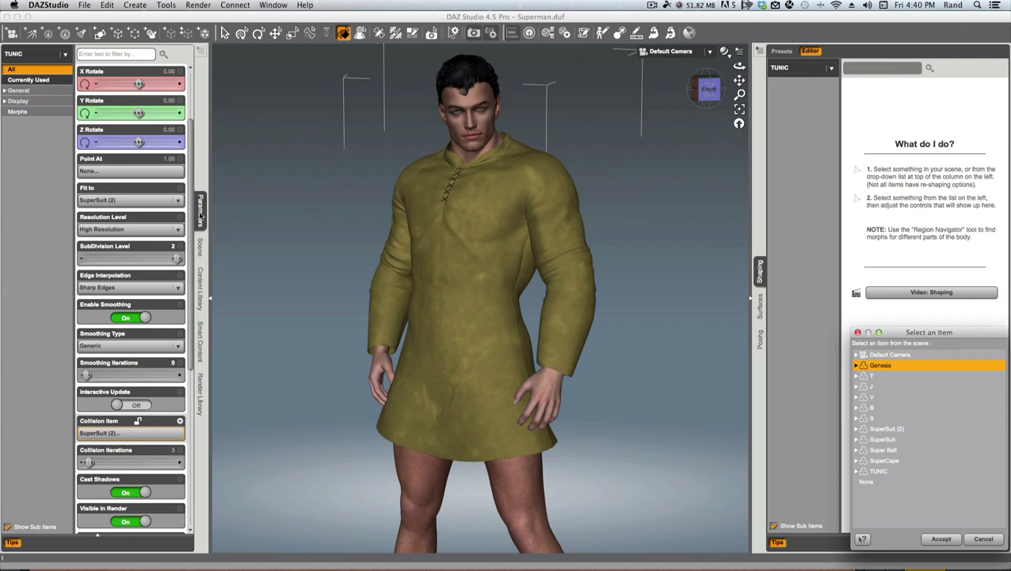
left_click(941, 539)
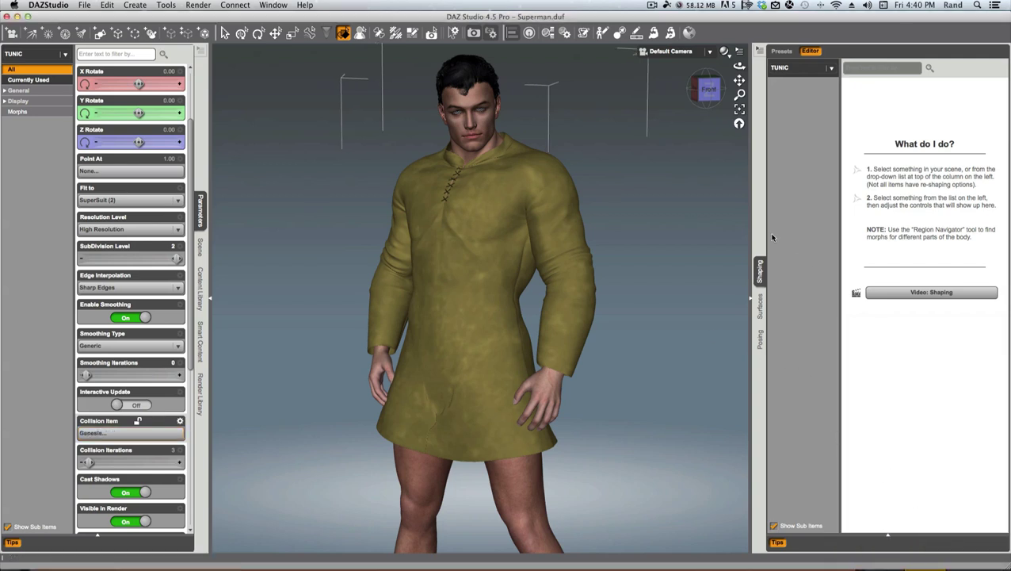
Set the Global Thickness of SuperSuit (2) to -0.76 so the fitted tunic tightens
left_click(200, 247)
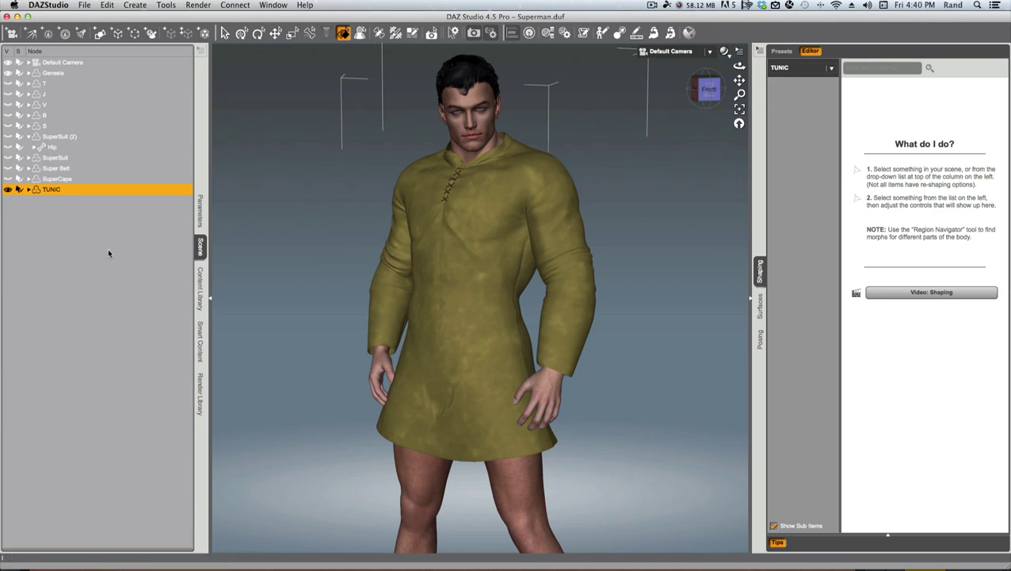
left_click(54, 136)
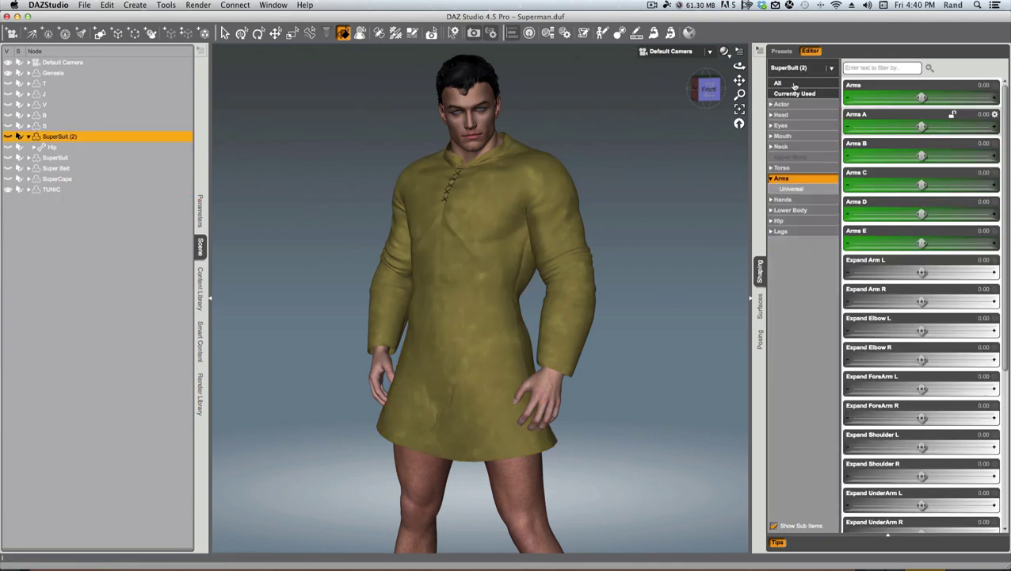
left_click(778, 83)
left_click_drag(932, 127, 919, 126)
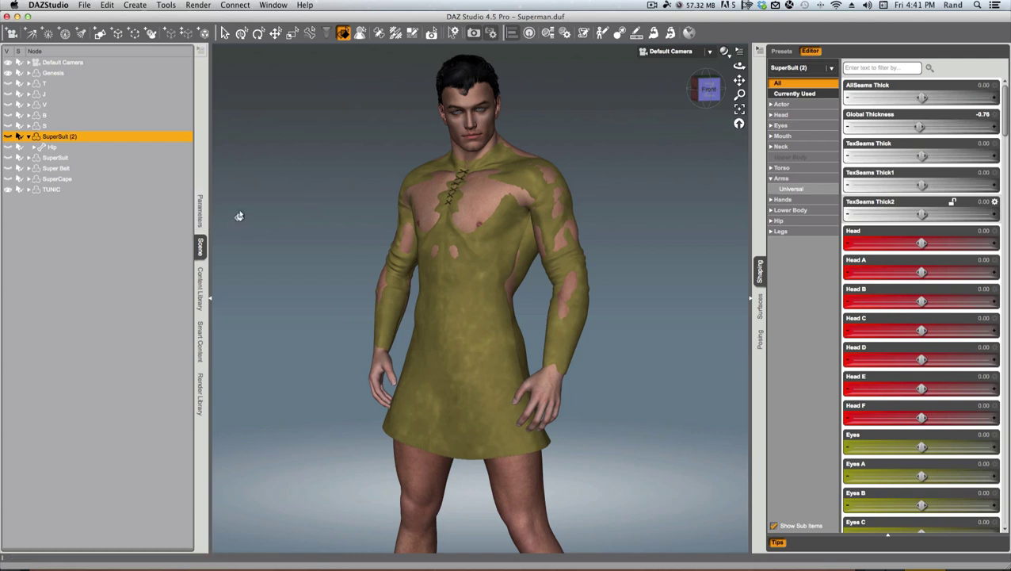
Raise both the Smoothing Iterations and the Collision Iterations of the TUNIC to 5
left_click(200, 210)
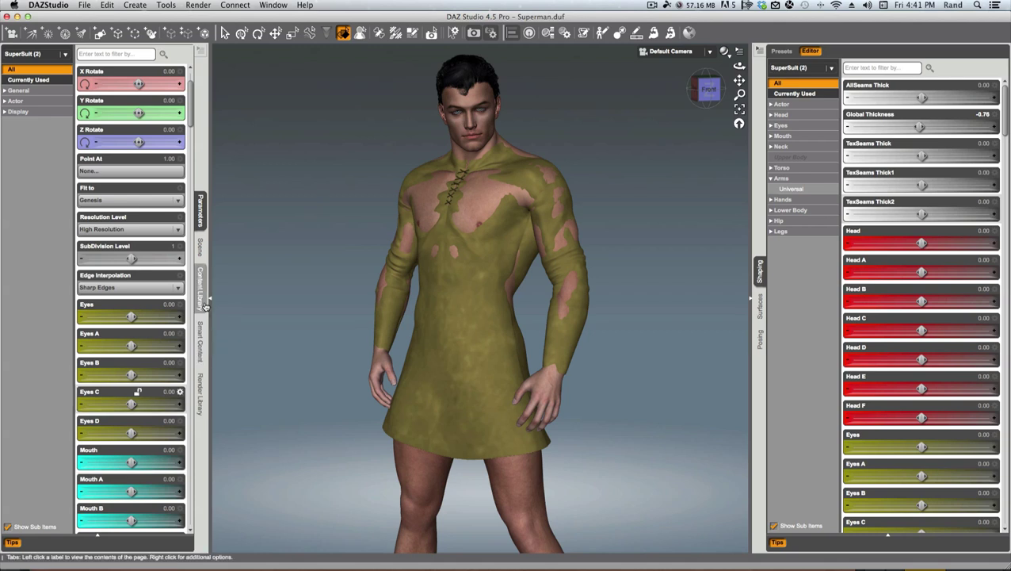
left_click(200, 246)
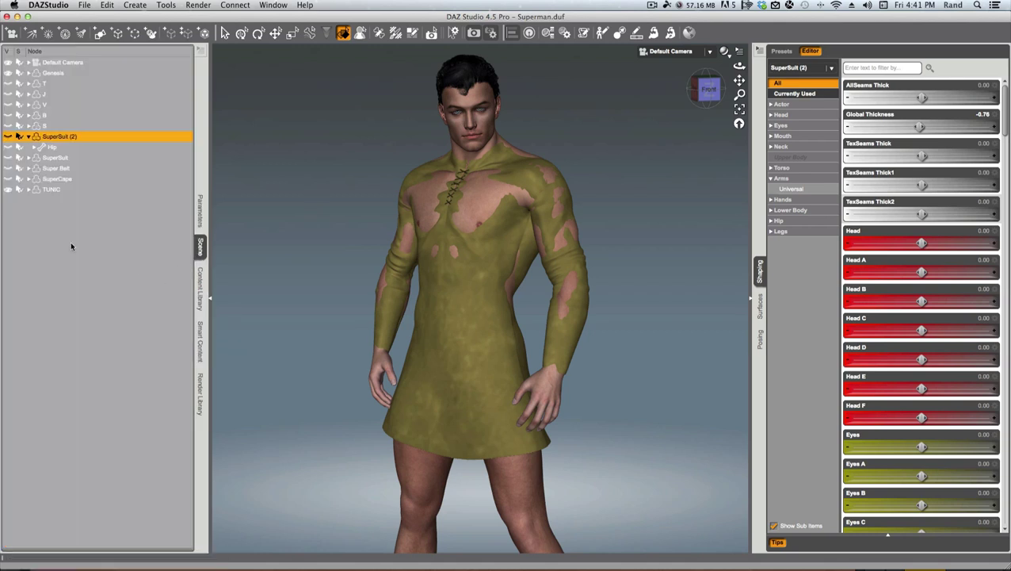
left_click(50, 189)
left_click(200, 211)
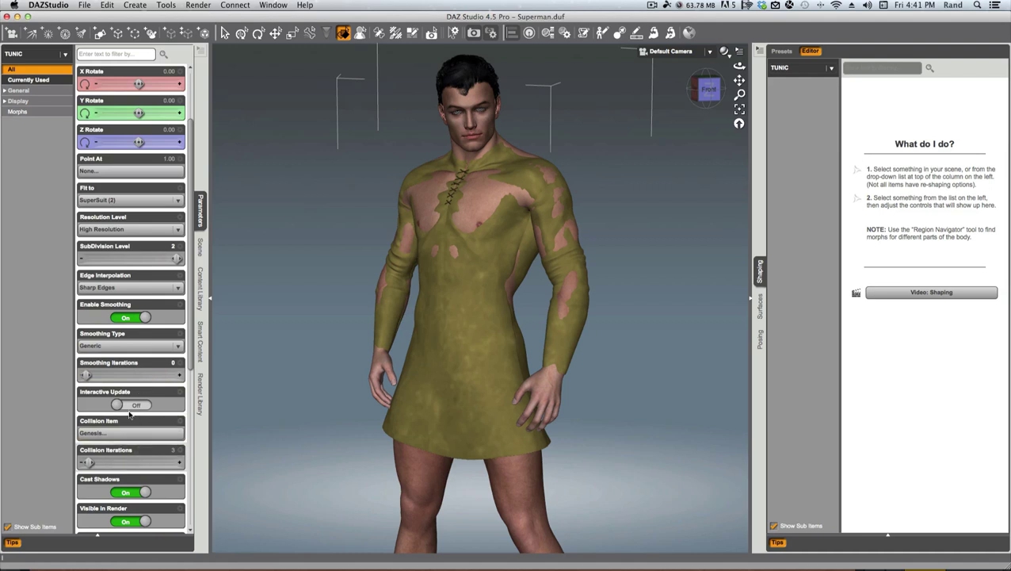
left_click(180, 377)
left_click(180, 376)
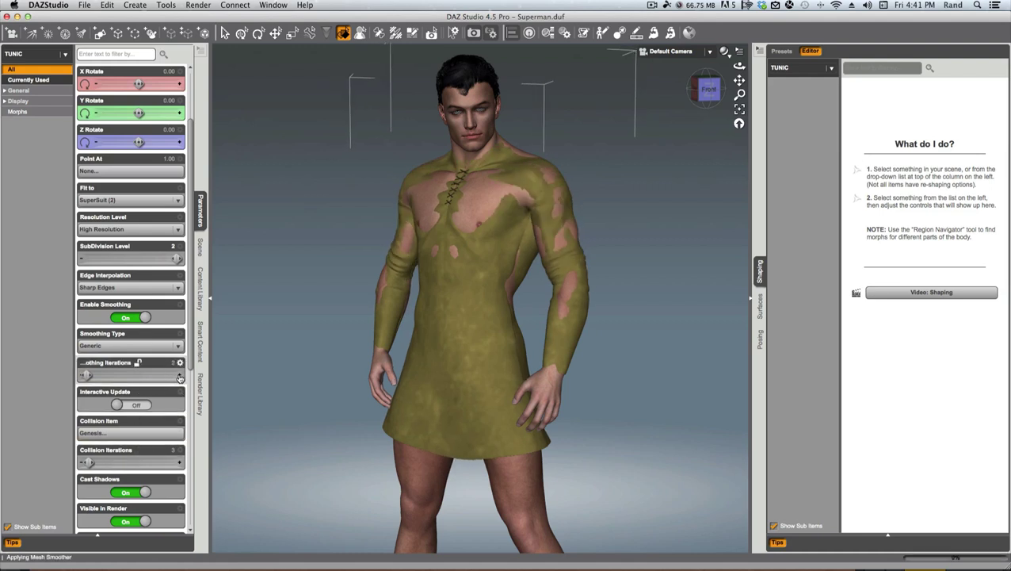
left_click(180, 377)
left_click(180, 378)
left_click(180, 378)
left_click(181, 464)
left_click(181, 464)
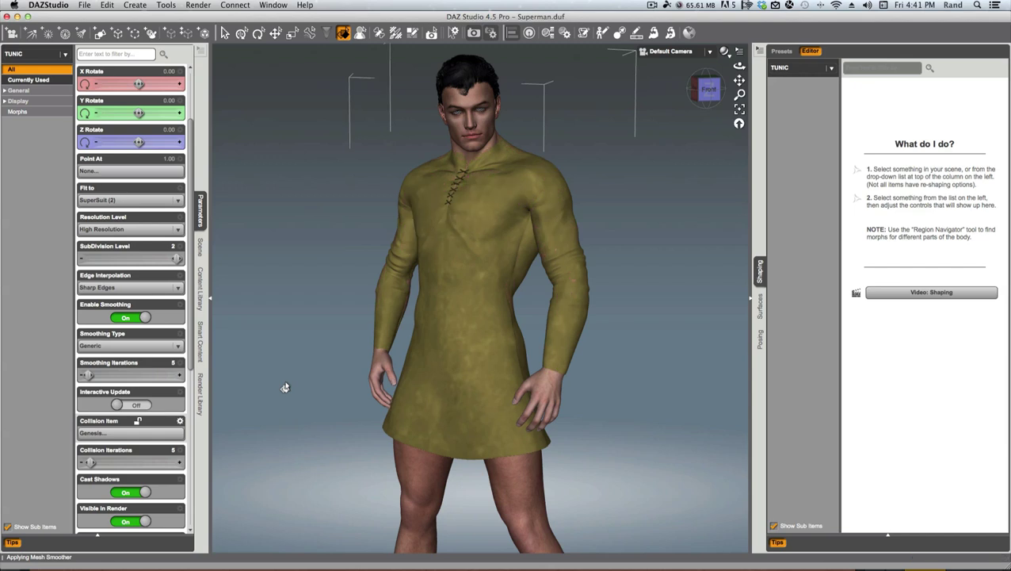
Try 6 Collision Iterations and 7 Smoothing Iterations on the TUNIC, and inspect its fit from another angle
left_click(180, 463)
left_click(180, 375)
left_click(180, 375)
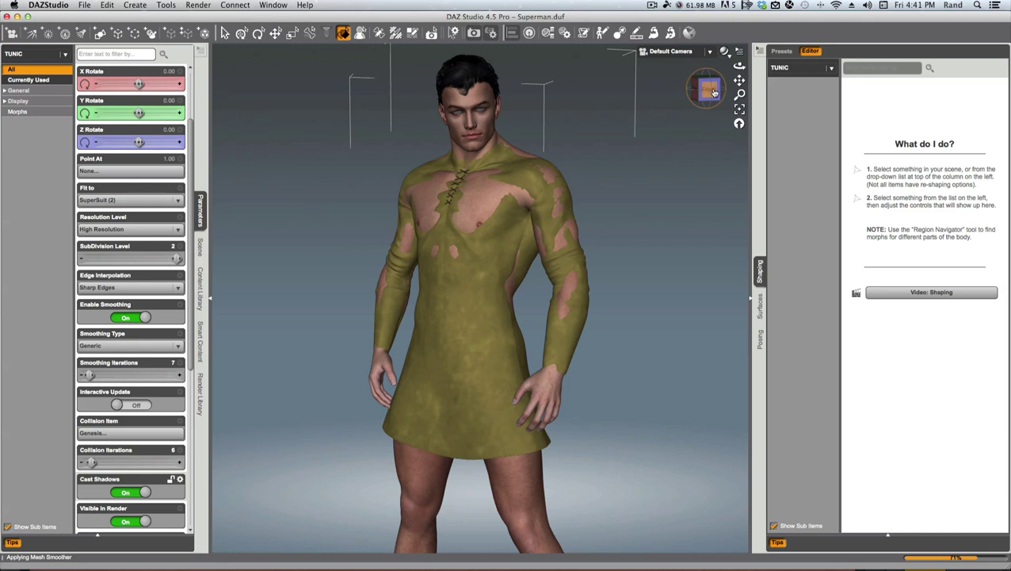
mouse_move(713, 93)
left_mouse_down()
mouse_move(744, 93)
mouse_move(713, 93)
left_mouse_up()
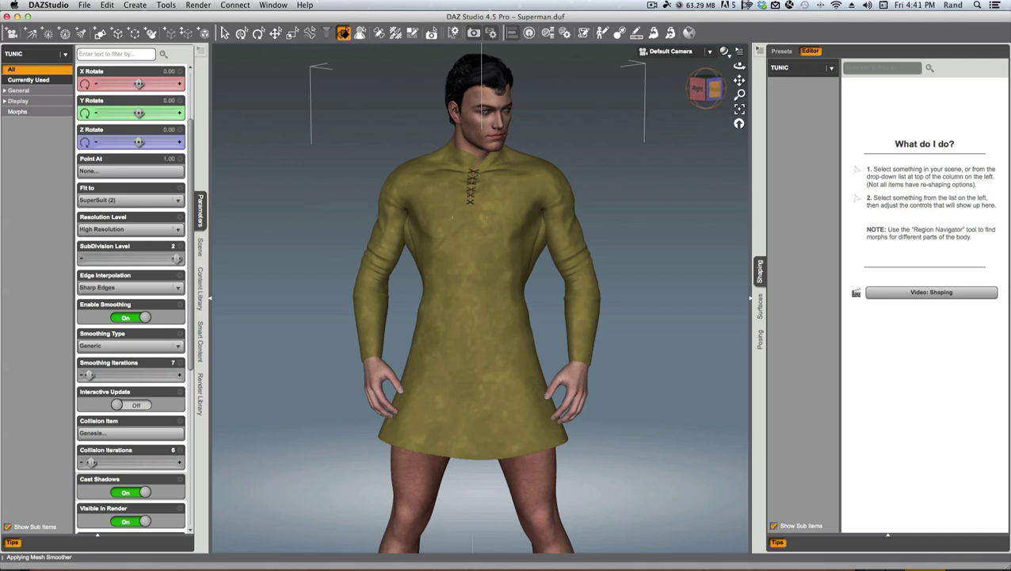
left_click_drag(717, 90, 713, 92)
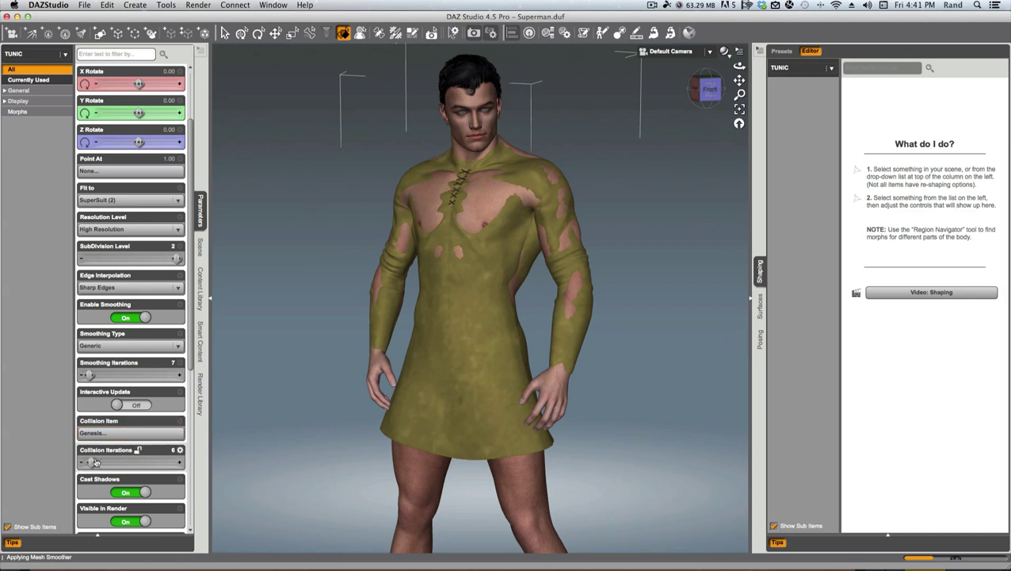
Lower the TUNIC's Collision Iterations to 3 and its Smoothing Iterations to 2
left_click_drag(92, 460, 88, 461)
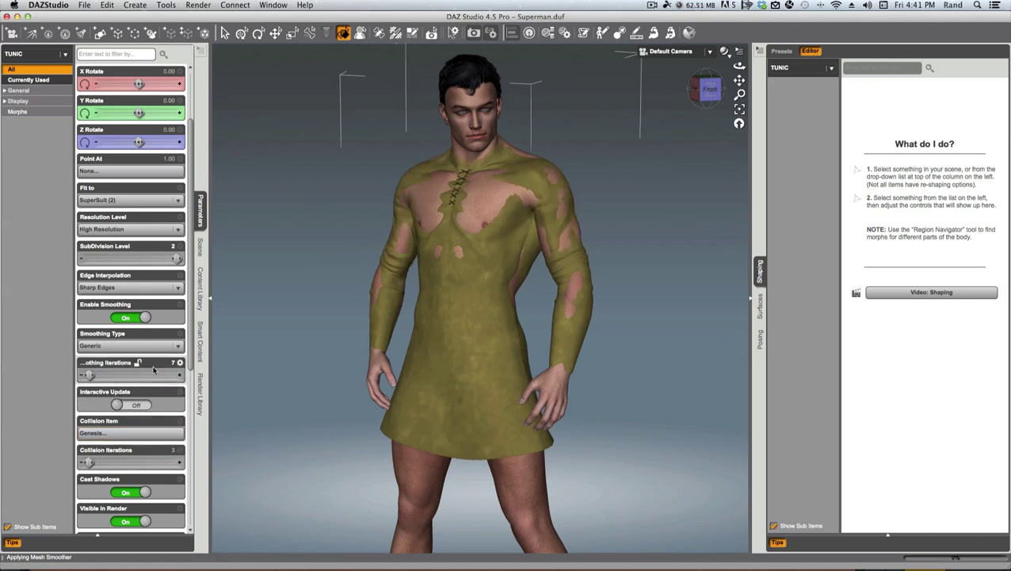
left_click(79, 378)
left_click(80, 378)
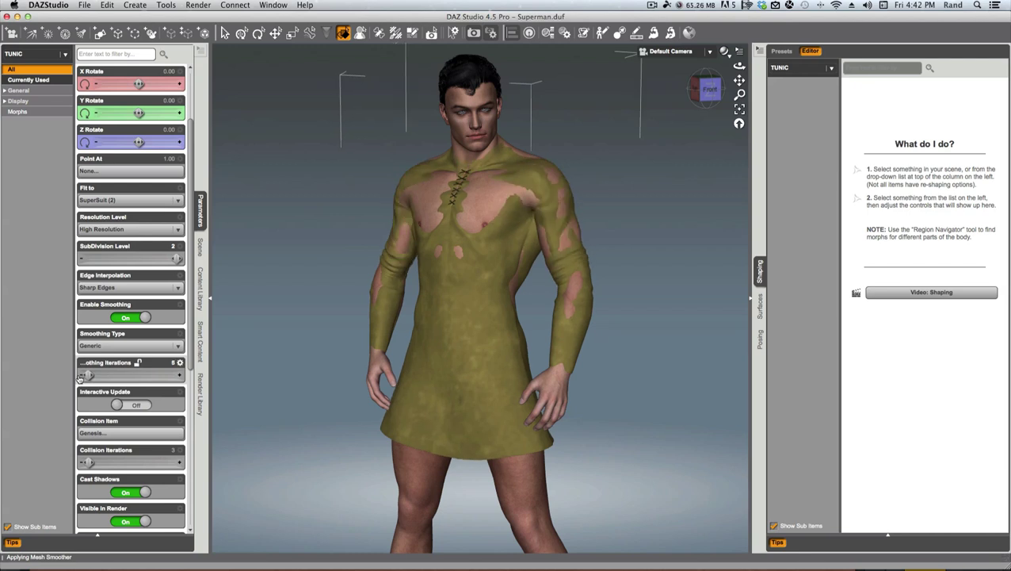
left_click(79, 378)
left_click(79, 378)
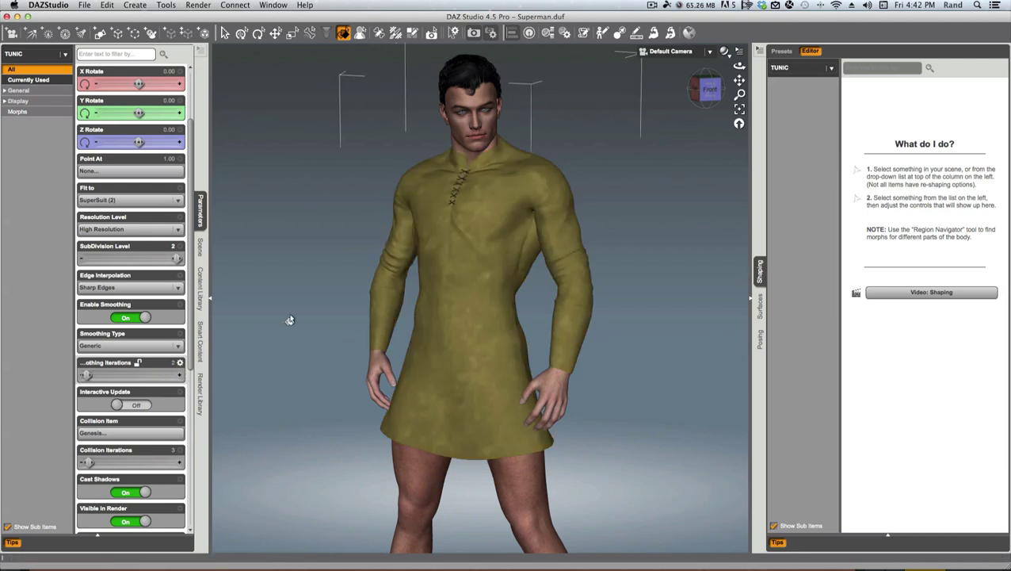
Reset the Global Thickness of SuperSuit (2) to its default value
left_click(199, 247)
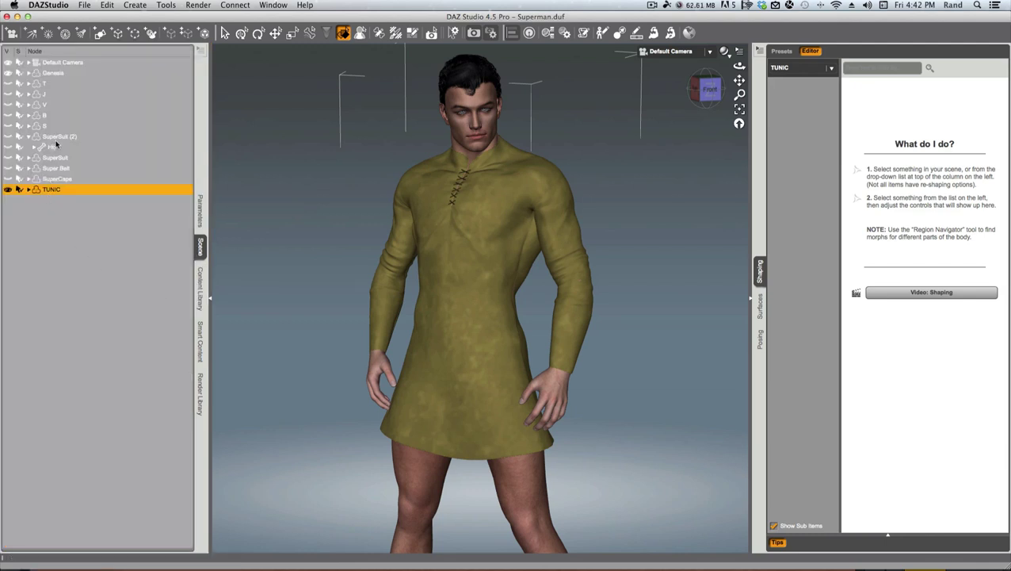
left_click(57, 137)
left_click(802, 86)
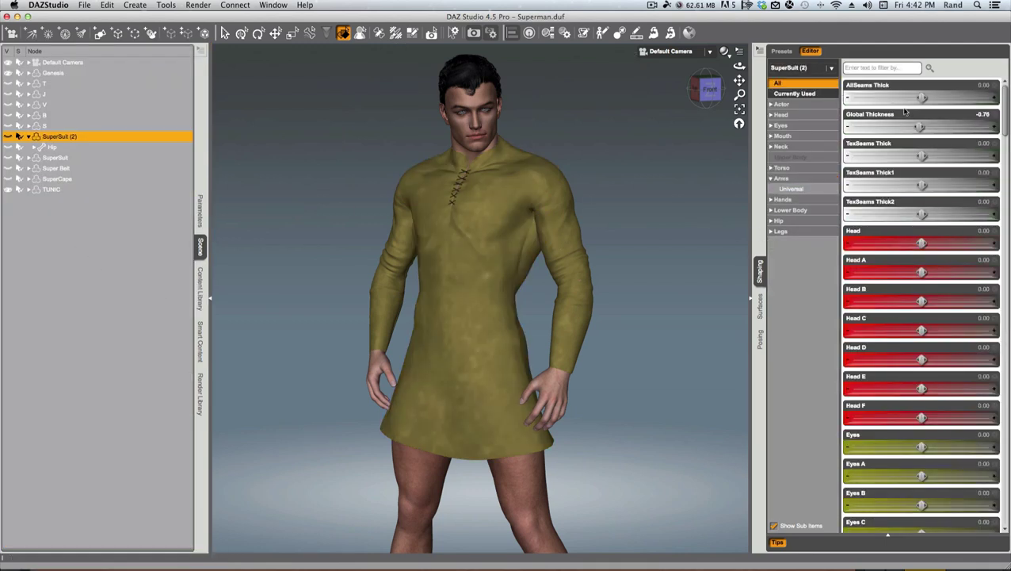
left_click(946, 127, "alt")
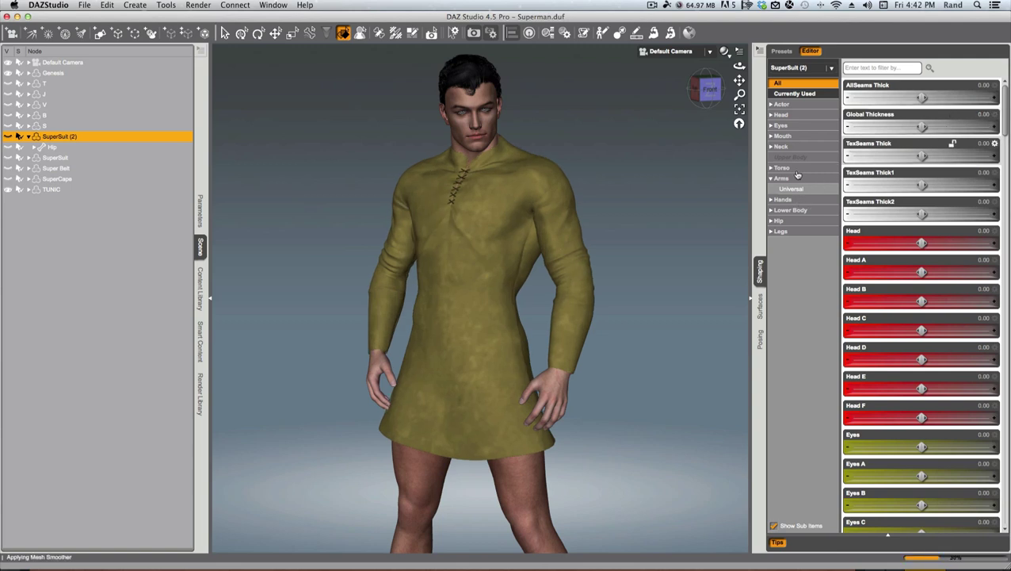
Shorten the tunic's sleeves with SuperSuit (2)'s arm morphs: Arms E 4.55, Arms D 5.61 and Arms C 3.94
left_click(794, 179)
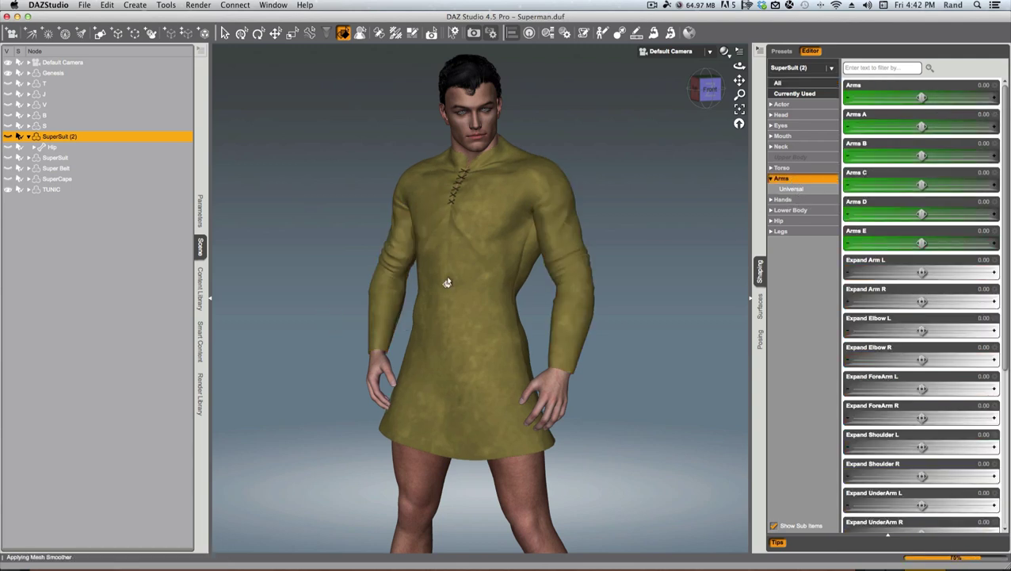
left_click_drag(706, 94, 700, 94)
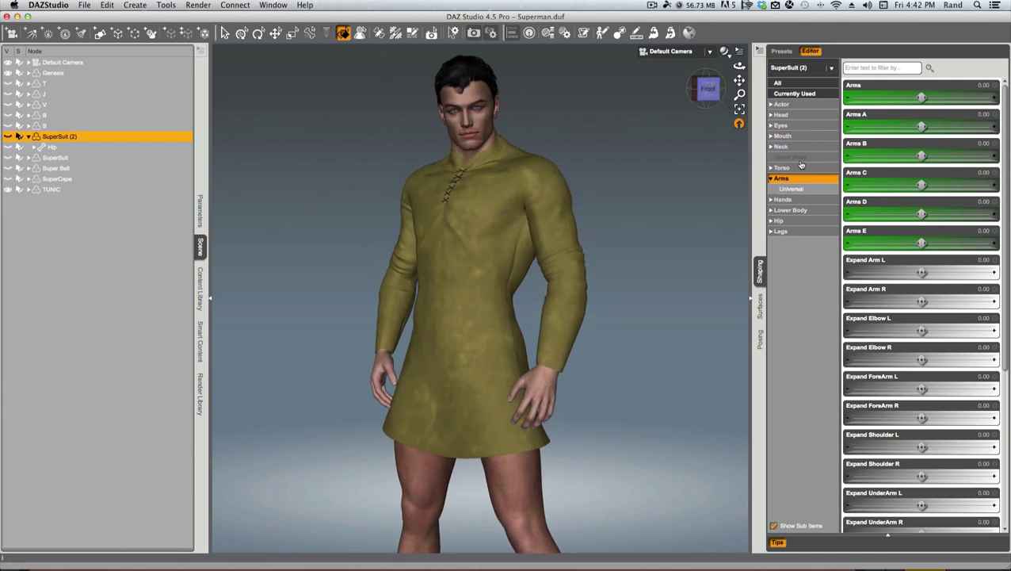
scroll(713, 259, "down", 3)
scroll(714, 259, "up", 2)
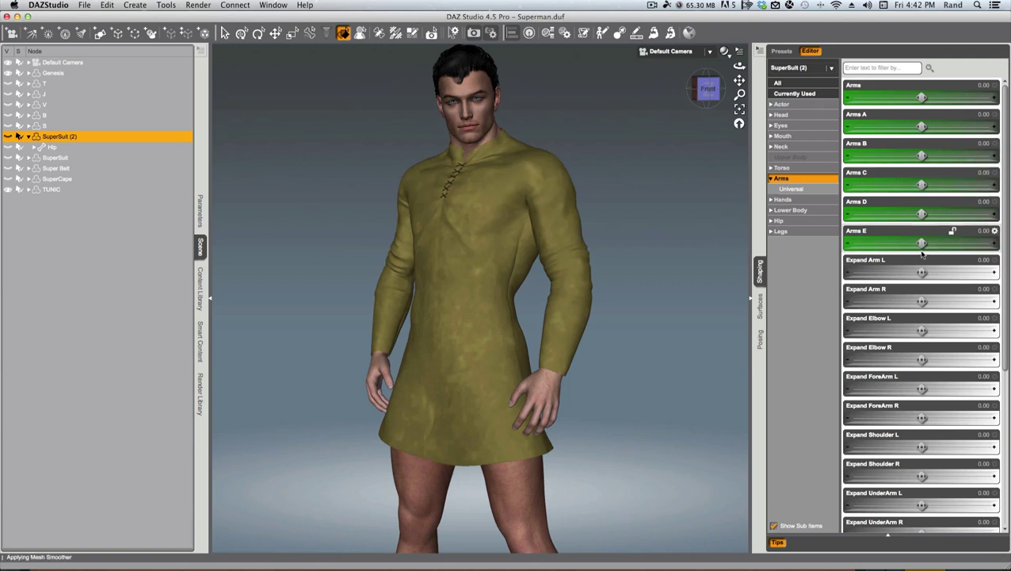
left_click_drag(922, 243, 935, 241)
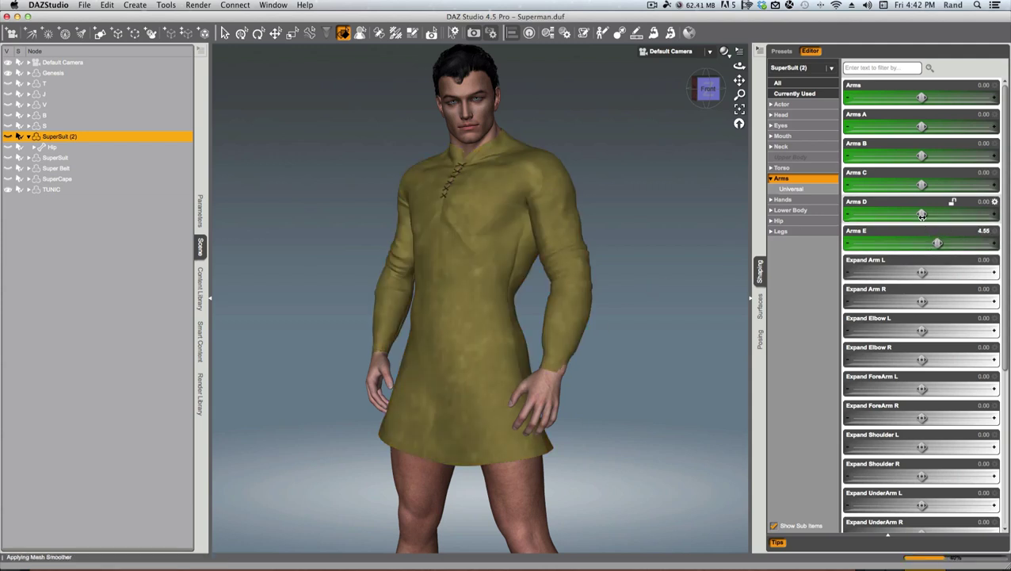
left_click_drag(922, 214, 938, 214)
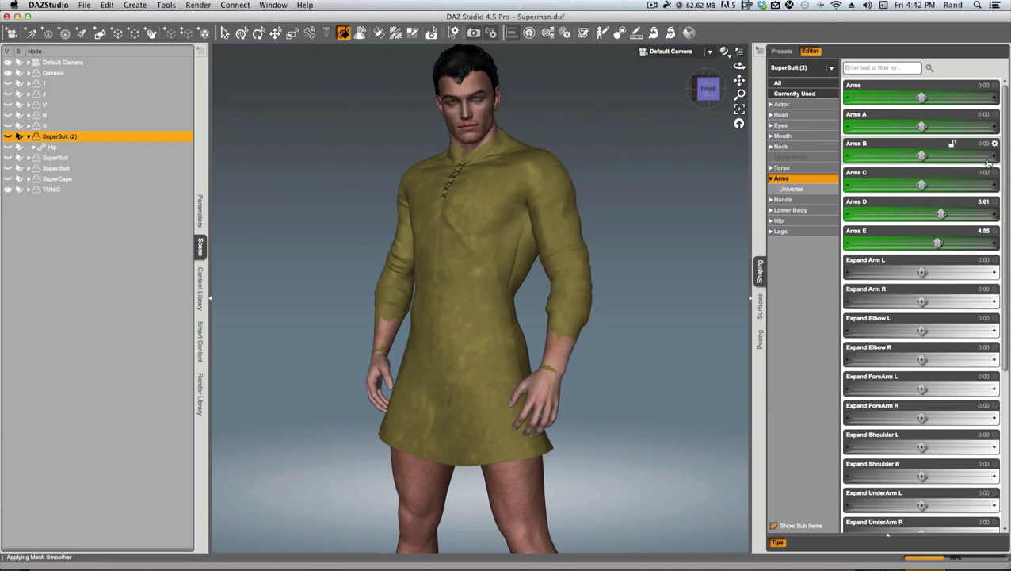
left_click_drag(921, 184, 935, 184)
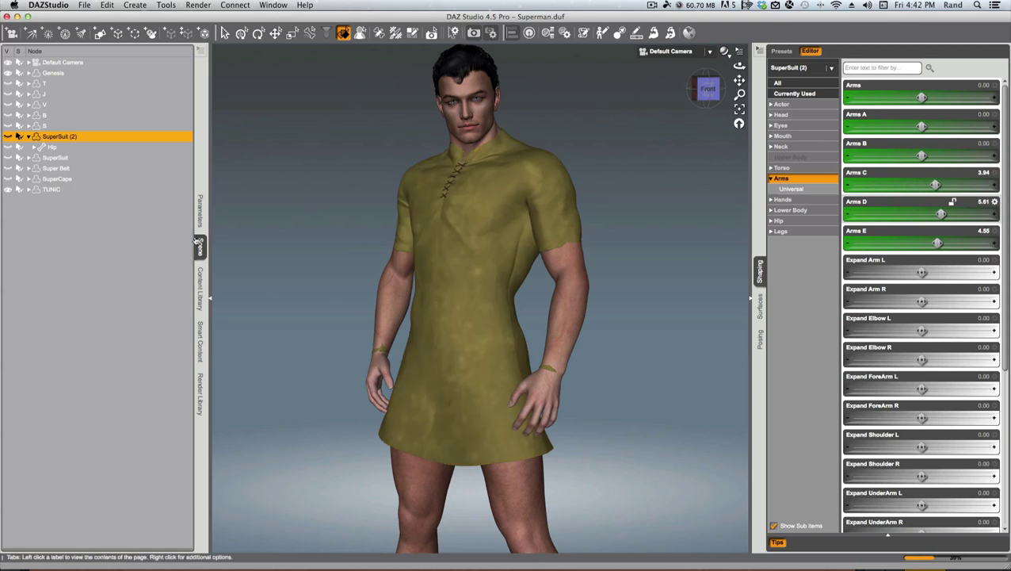
Turn off Enable Smoothing for the TUNIC and deselect it
left_click(200, 210)
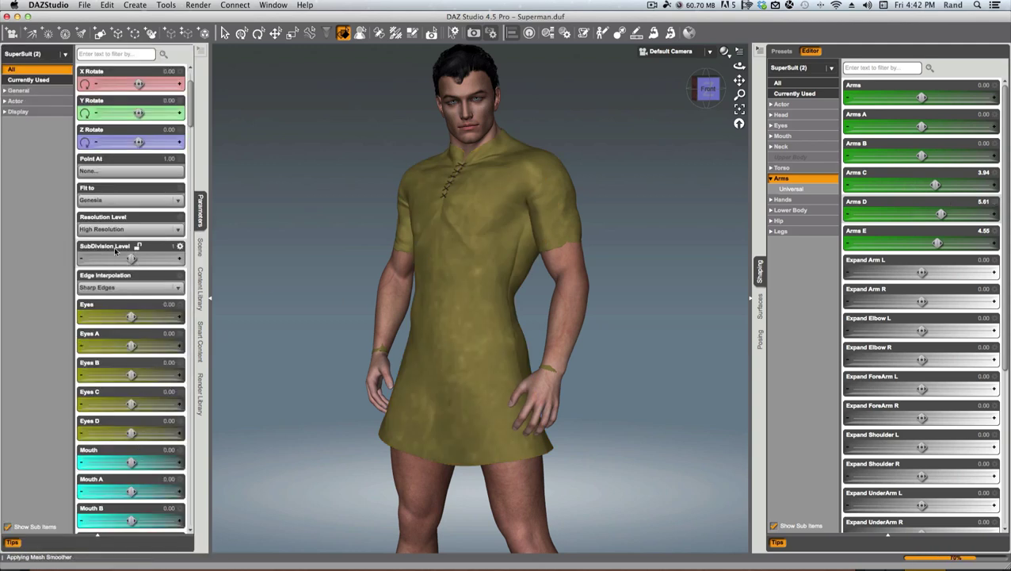
left_click(432, 322)
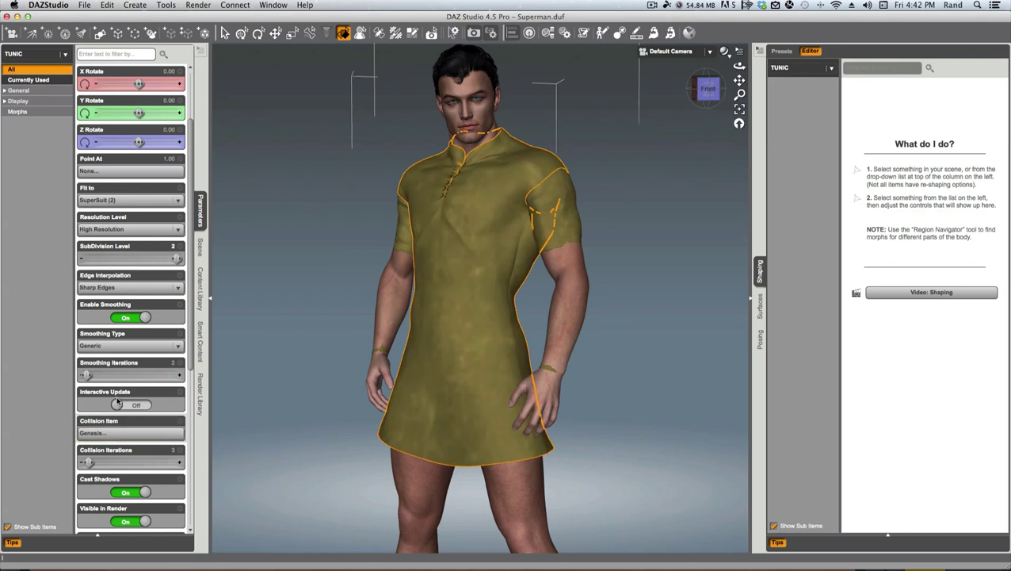
left_click(129, 318)
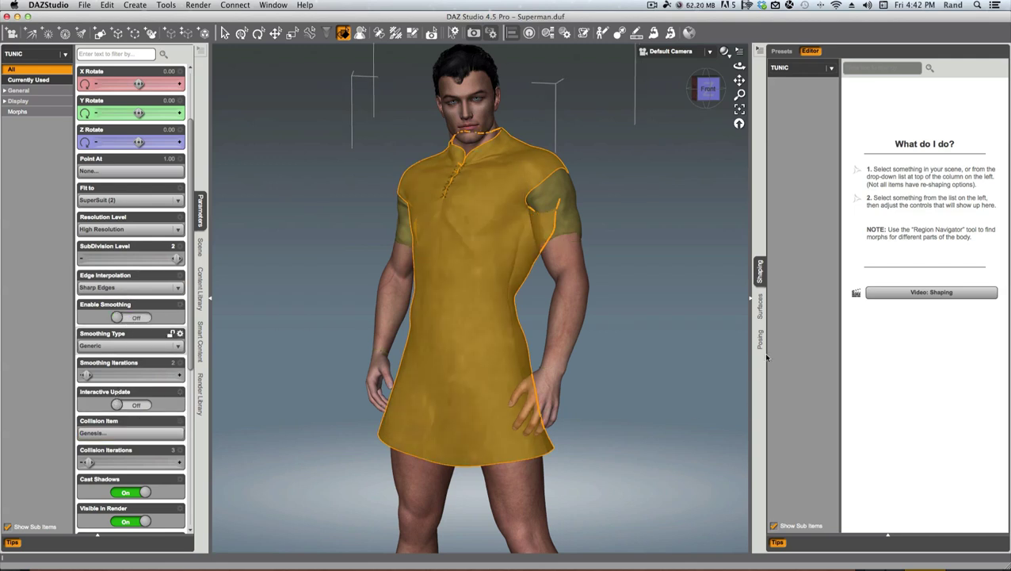
left_click(596, 325)
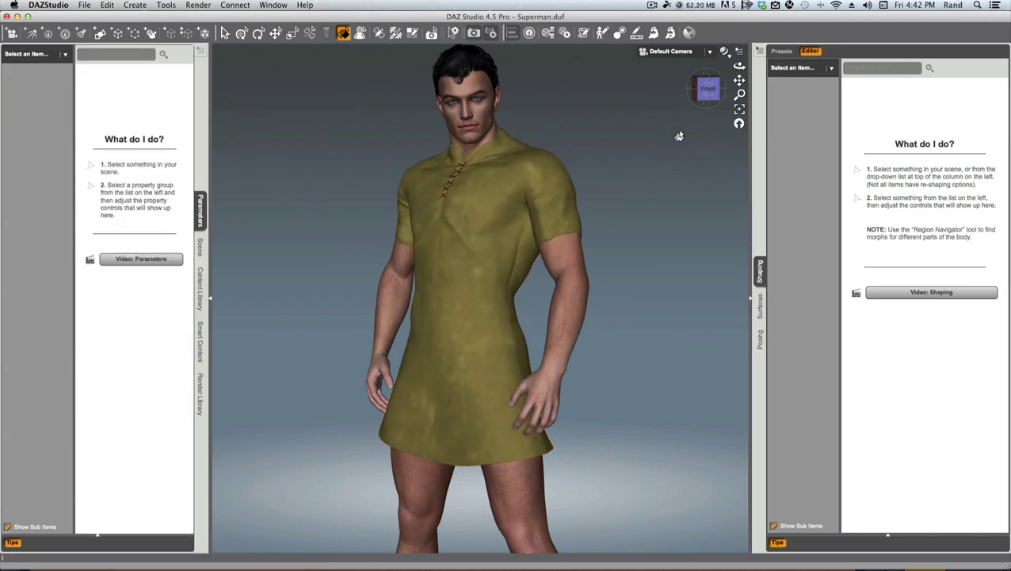
Examine the short-sleeved tunic from several angles and up close around the sleeve edges and forearms
left_click(708, 97)
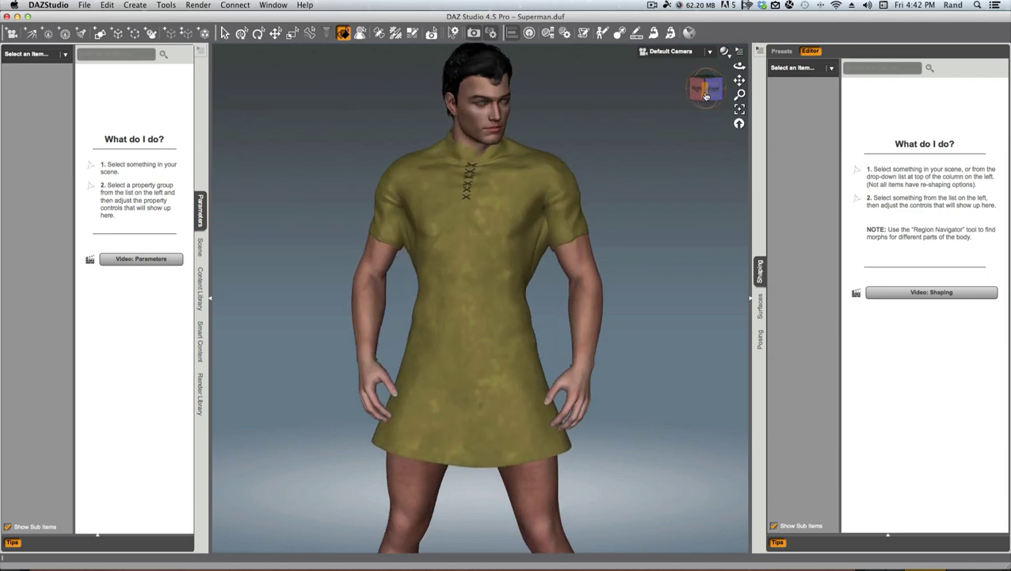
mouse_move(700, 96)
left_mouse_down()
mouse_move(672, 95)
mouse_move(703, 95)
left_mouse_up()
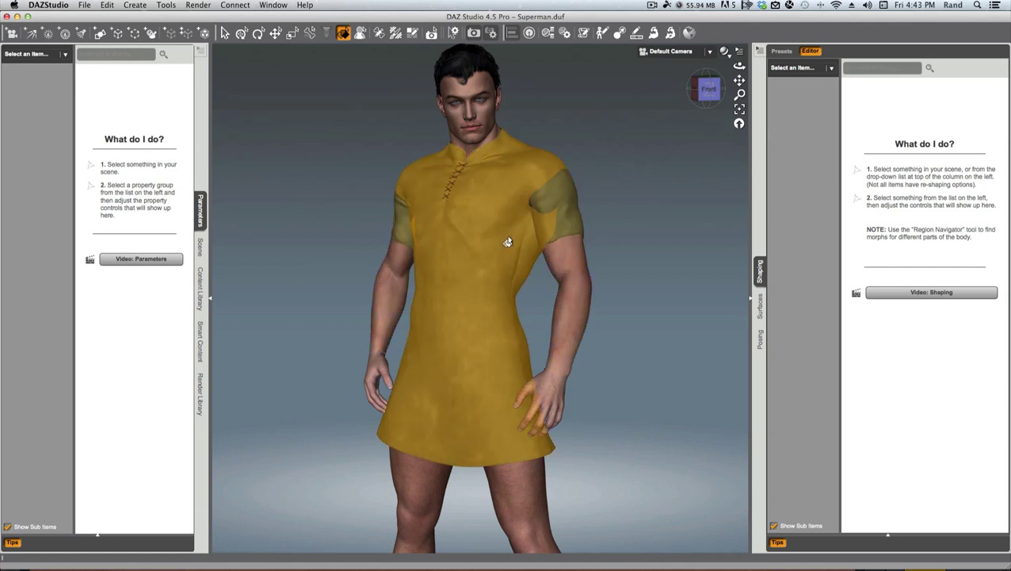
scroll(616, 222, "up", 1)
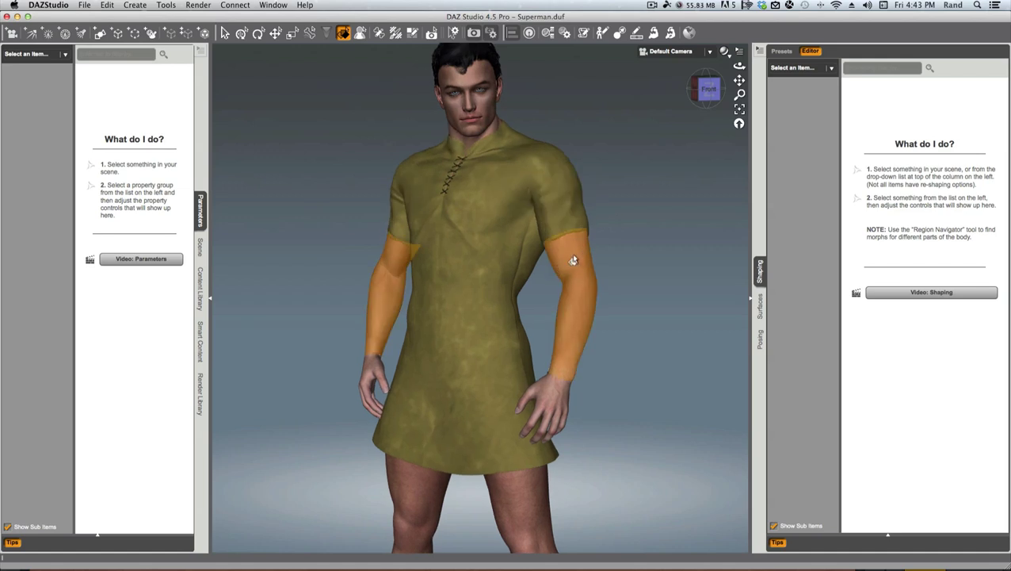
scroll(634, 168, "up", 6)
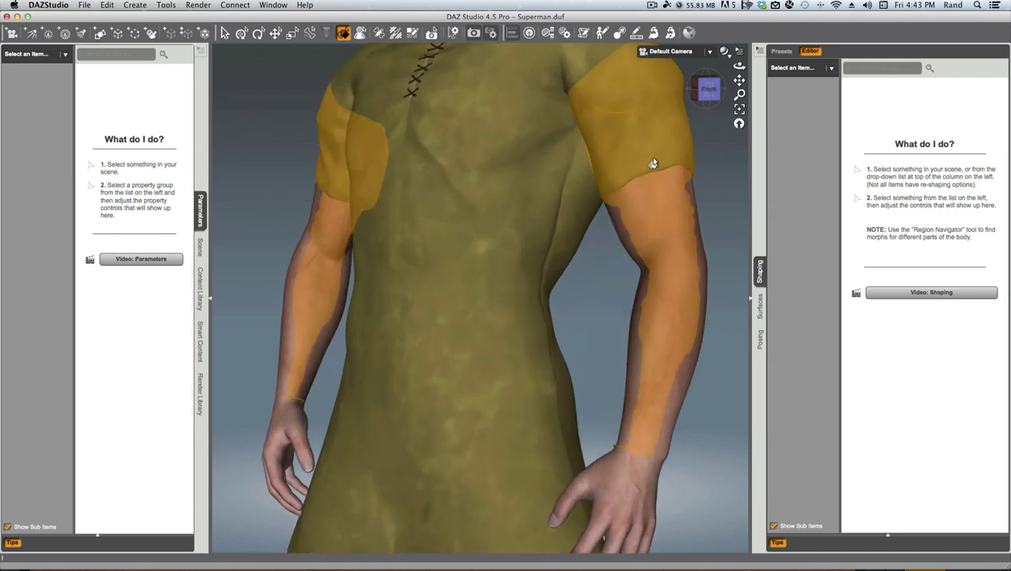
scroll(653, 163, "up", 2)
left_click_drag(706, 87, 670, 88)
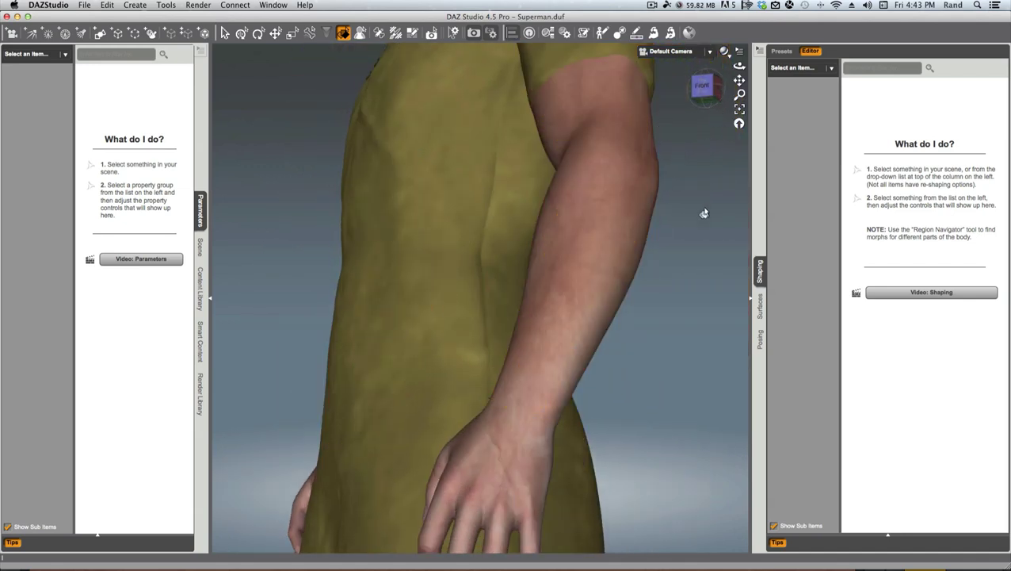
left_click(701, 86)
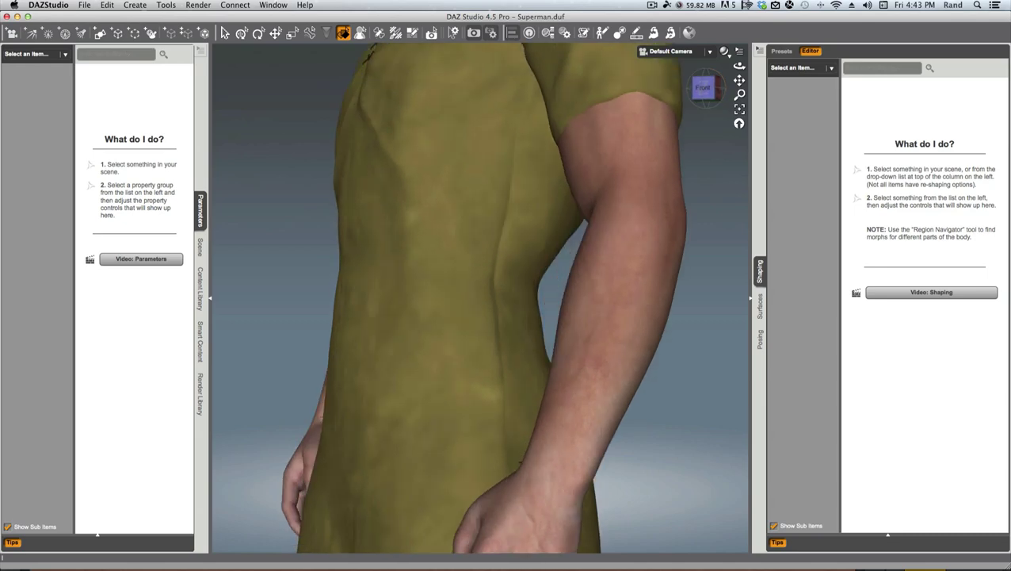
scroll(580, 77, "down", 7)
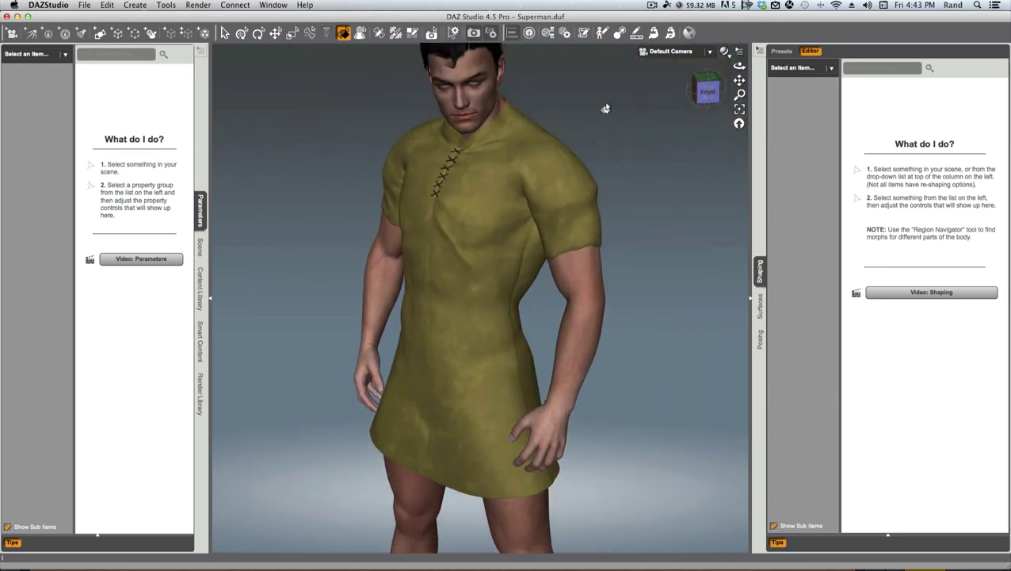
left_click(707, 88)
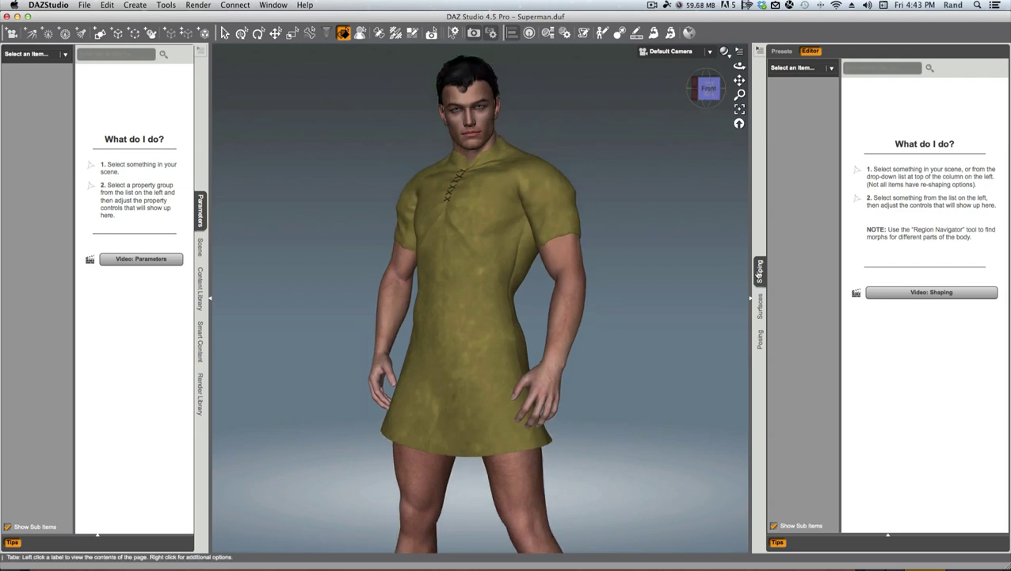
Remove the tunic's sleeves with SuperSuit (2)'s arm morphs: Arms B 5.15 and Arms A 14.55
left_click(199, 246)
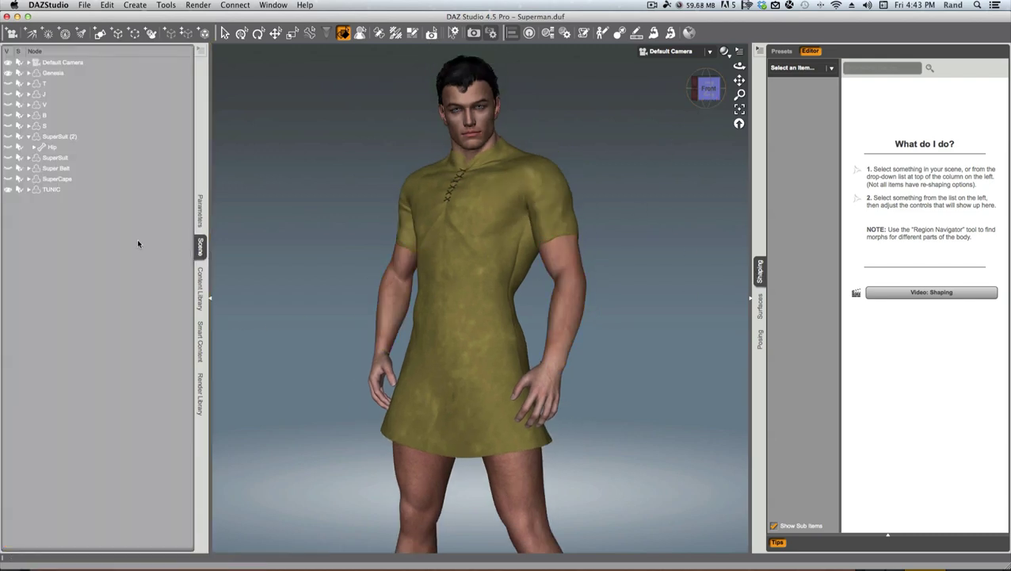
left_click(47, 139)
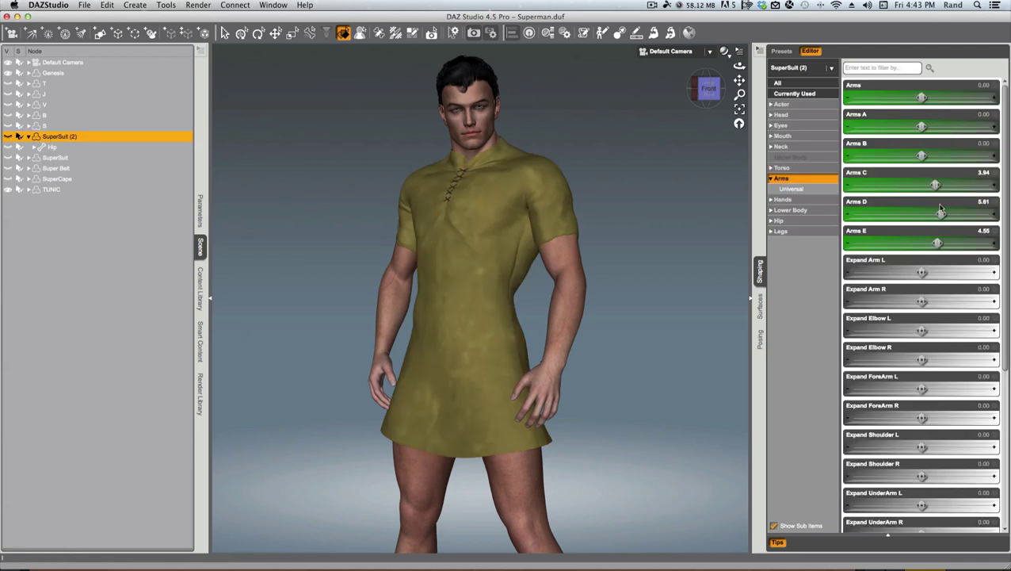
left_click_drag(922, 156, 972, 126)
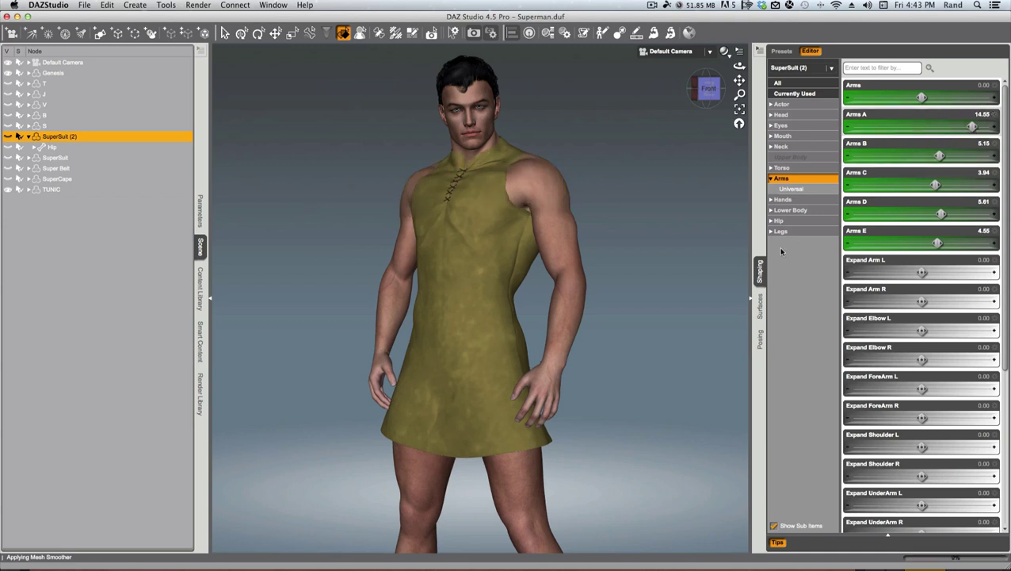
mouse_move(705, 94)
left_mouse_down()
mouse_move(724, 93)
mouse_move(689, 94)
left_mouse_up()
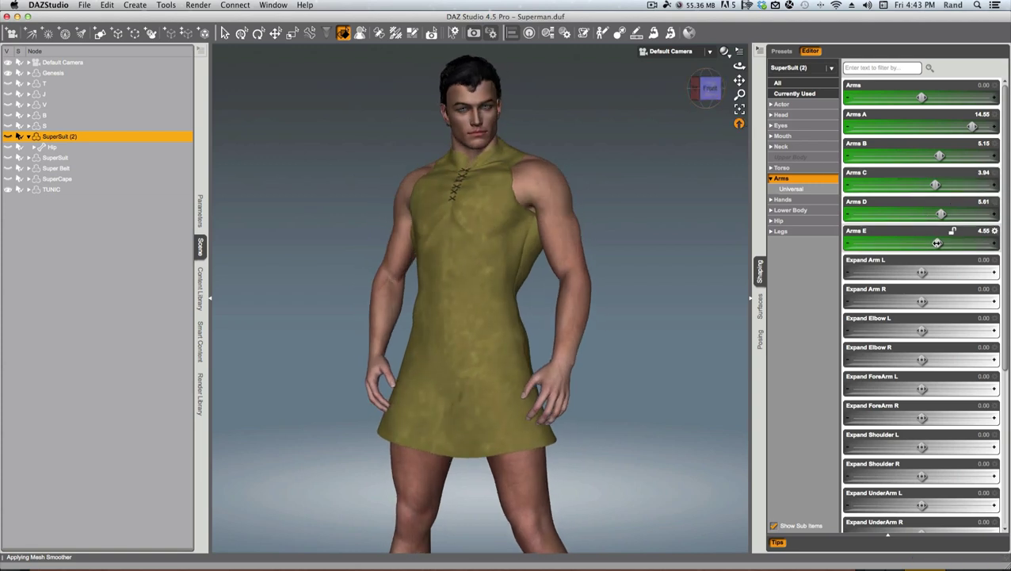
Reset SuperSuit (2)'s Arms A, B, C, D and E morphs to their default values
left_click(910, 244, "alt")
left_click(909, 216, "alt")
left_click(911, 186, "alt")
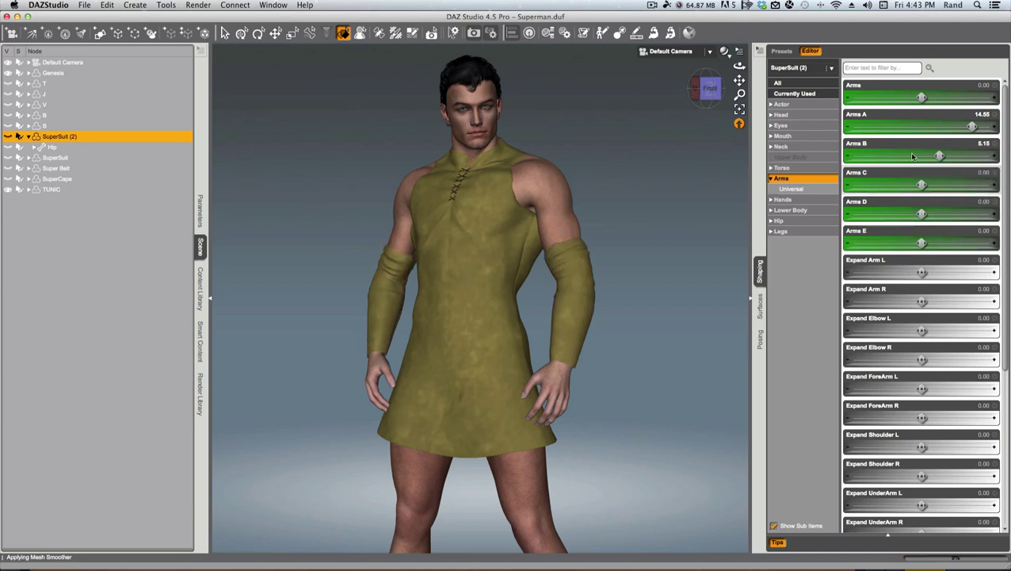
left_click(911, 156, "alt")
left_click(912, 128, "alt")
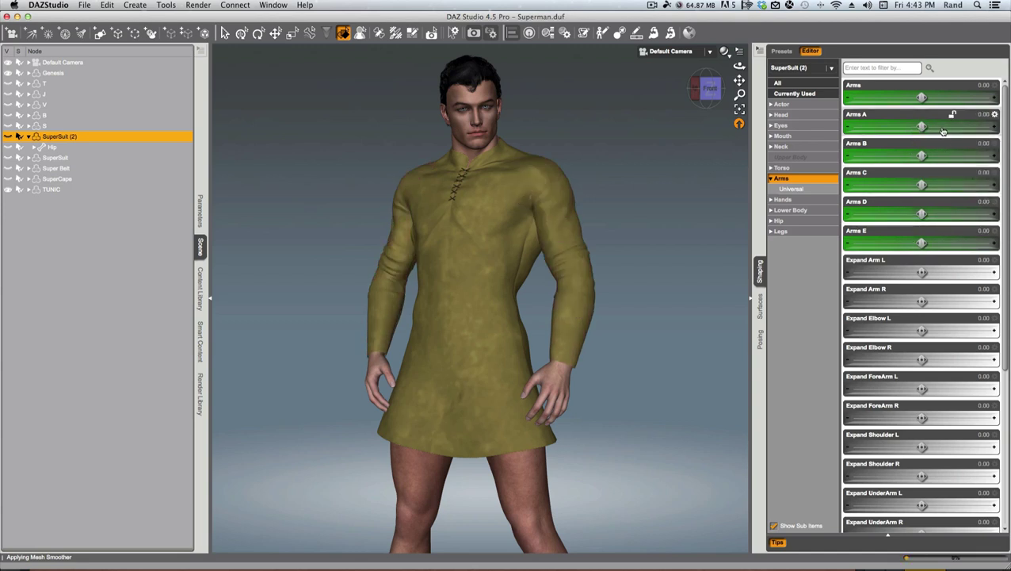
Puff out the tunic's upper sleeves with SuperSuit (2)'s Arms A at -6.06 and Arms B at -6.52
left_click_drag(921, 127, 901, 155)
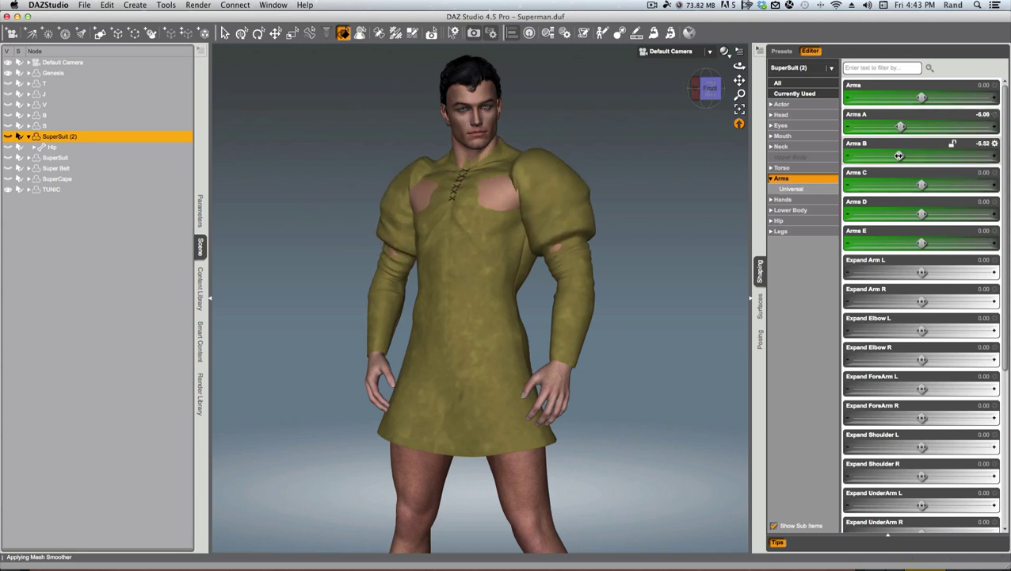
mouse_move(710, 93)
left_mouse_down()
mouse_move(724, 94)
mouse_move(704, 95)
left_mouse_up()
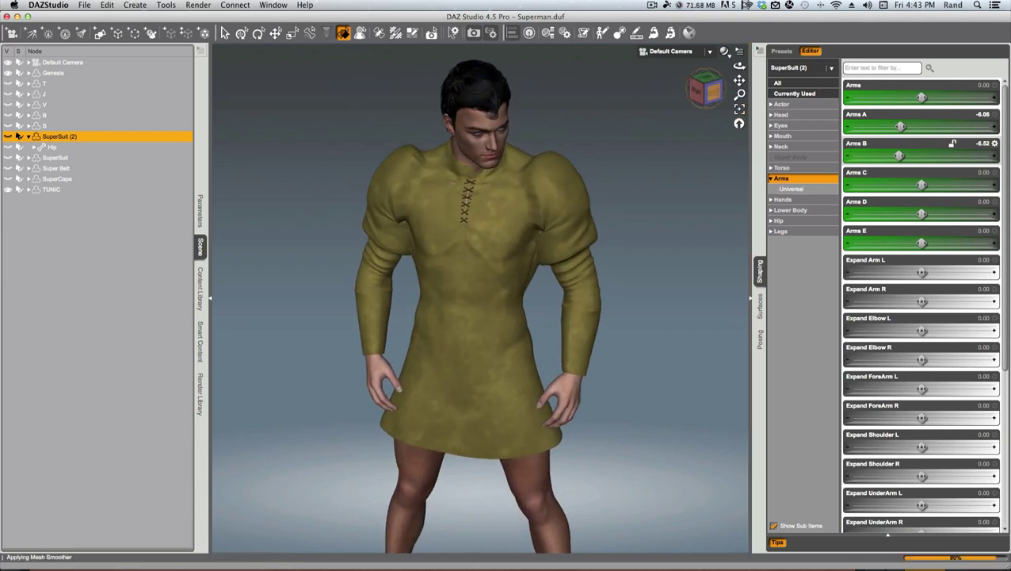
left_click(714, 91)
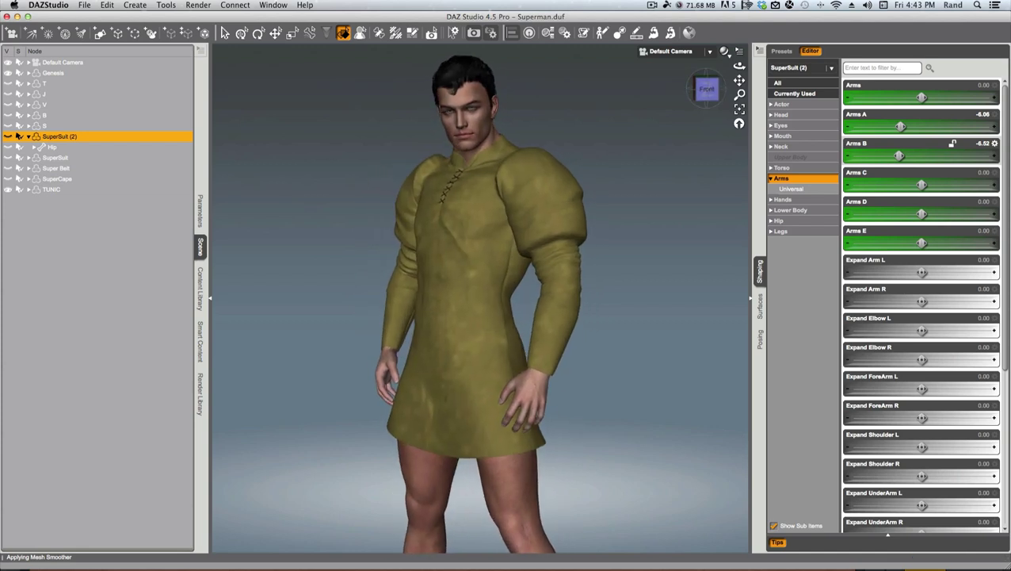
left_click_drag(707, 89, 703, 95)
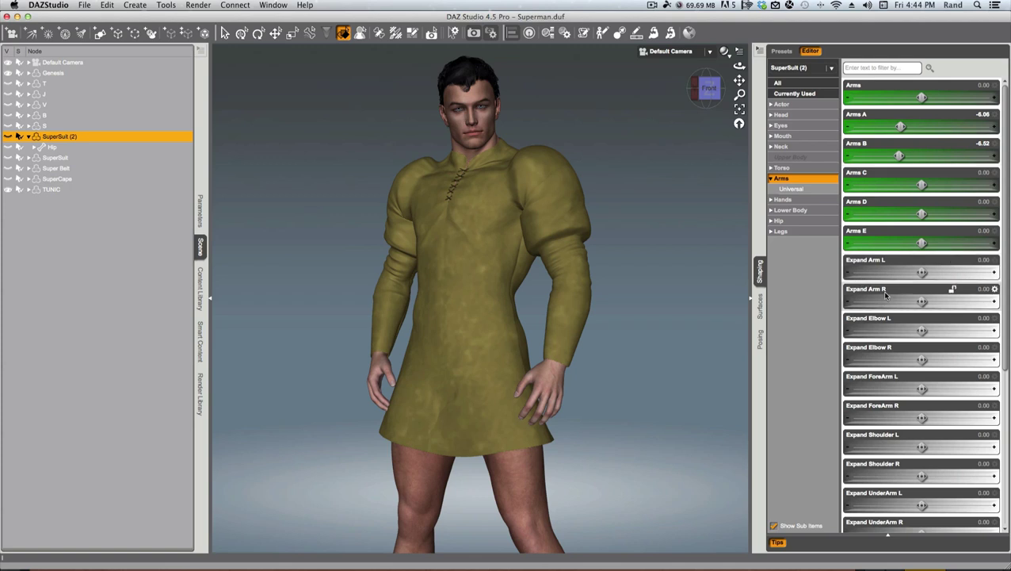
Flare the tunic's right sleeve with SuperSuit (2)'s Expand Arm R 4.90, Expand Wrist R 20.62 and Expand ForeArm R 4.43
scroll(886, 295, "down", 3)
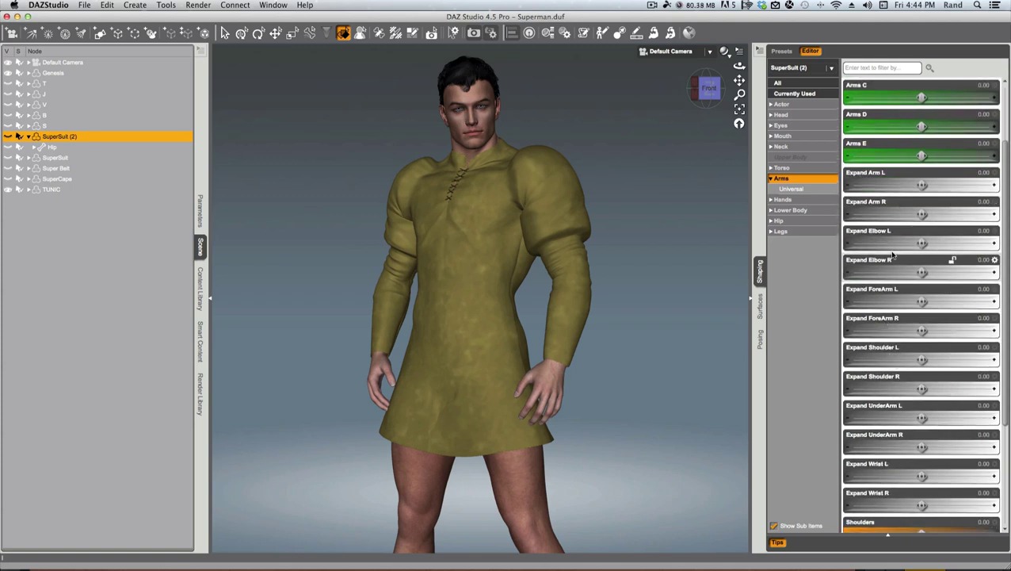
left_click_drag(921, 214, 970, 214)
left_click_drag(969, 214, 965, 214)
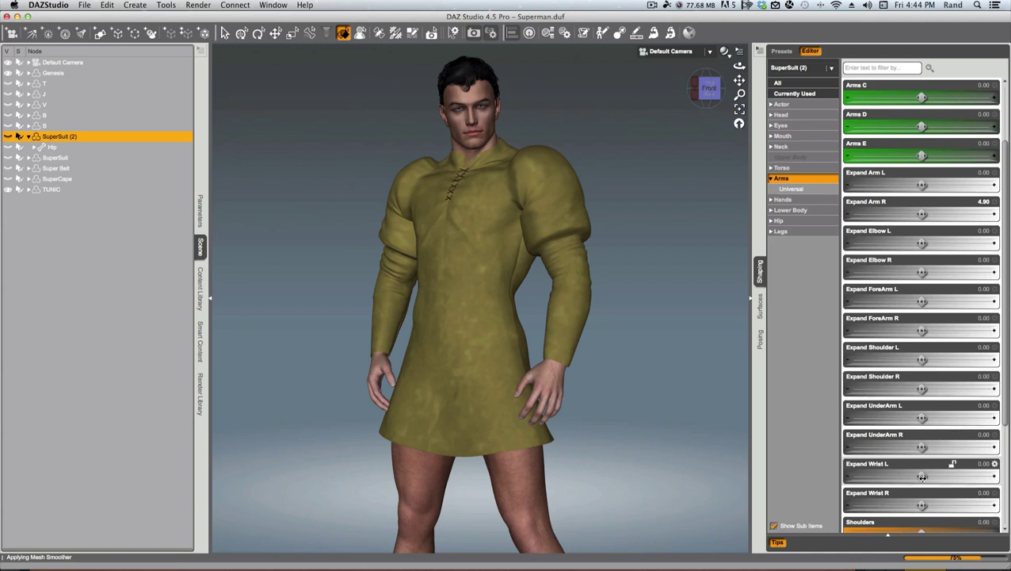
left_click_drag(923, 508, 971, 505)
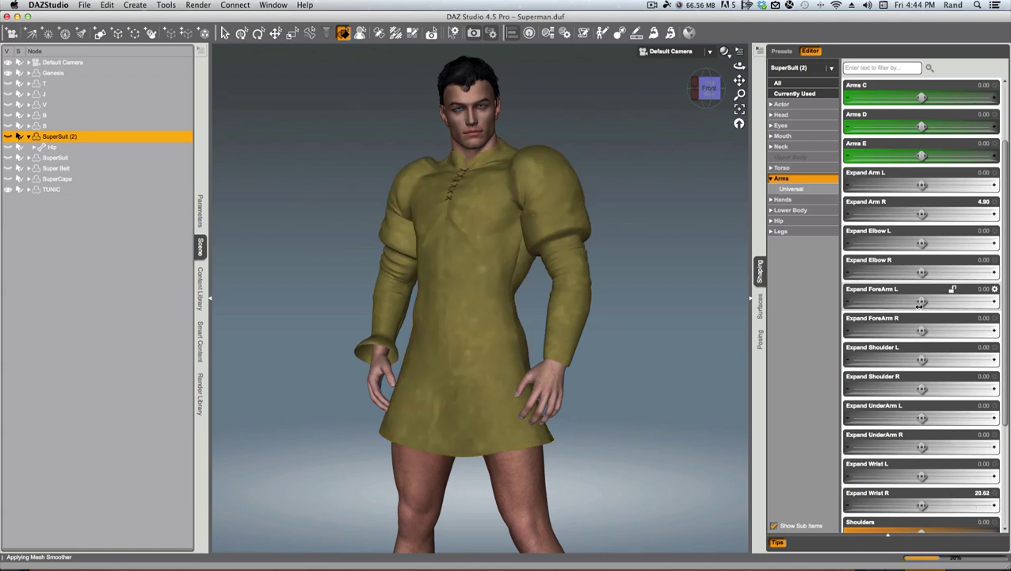
left_click_drag(921, 331, 963, 331)
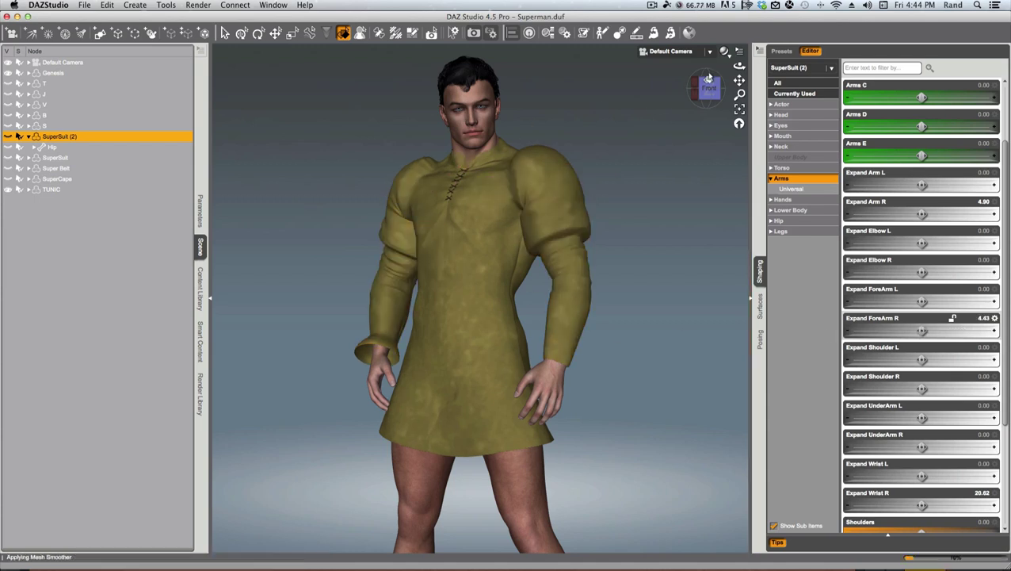
mouse_move(704, 82)
left_mouse_down()
mouse_move(741, 95)
mouse_move(686, 87)
left_mouse_up()
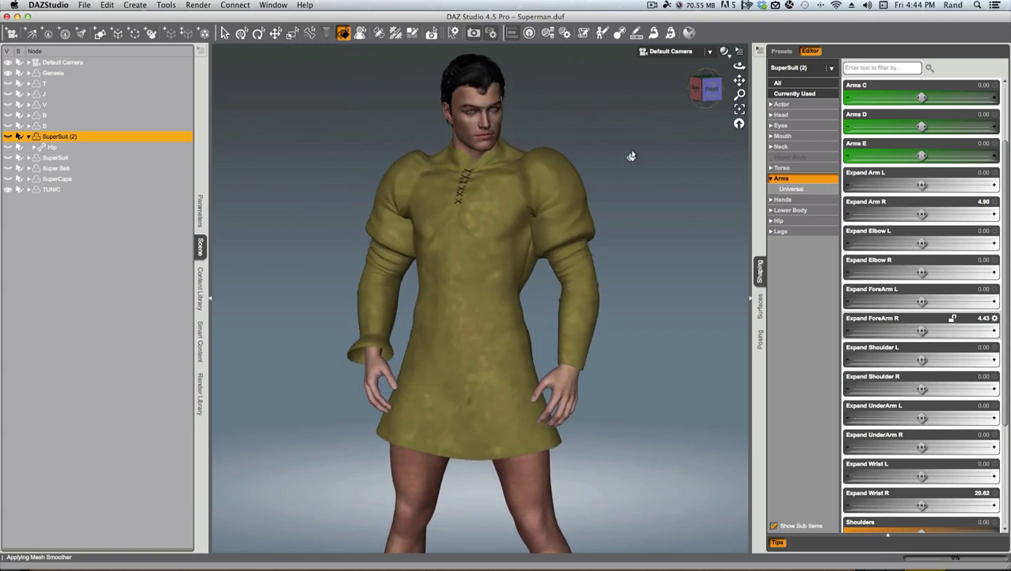
Add padded seams and bulk to the tunic by setting SuperSuit (2)'s AllSeams Thick to -3.64 and Global Thickness to 4.09
left_click(780, 84)
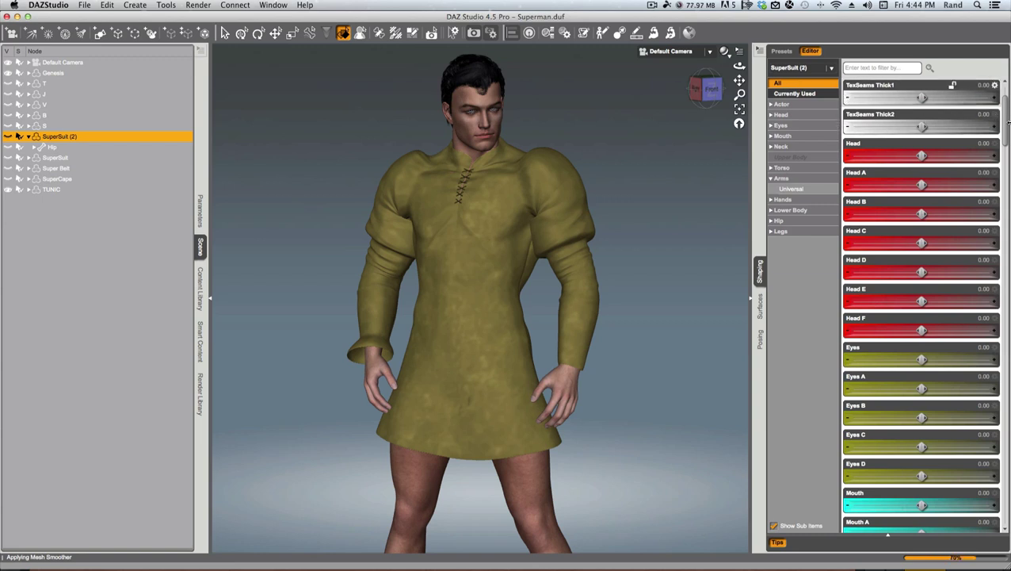
left_click_drag(1007, 125, 1004, 99)
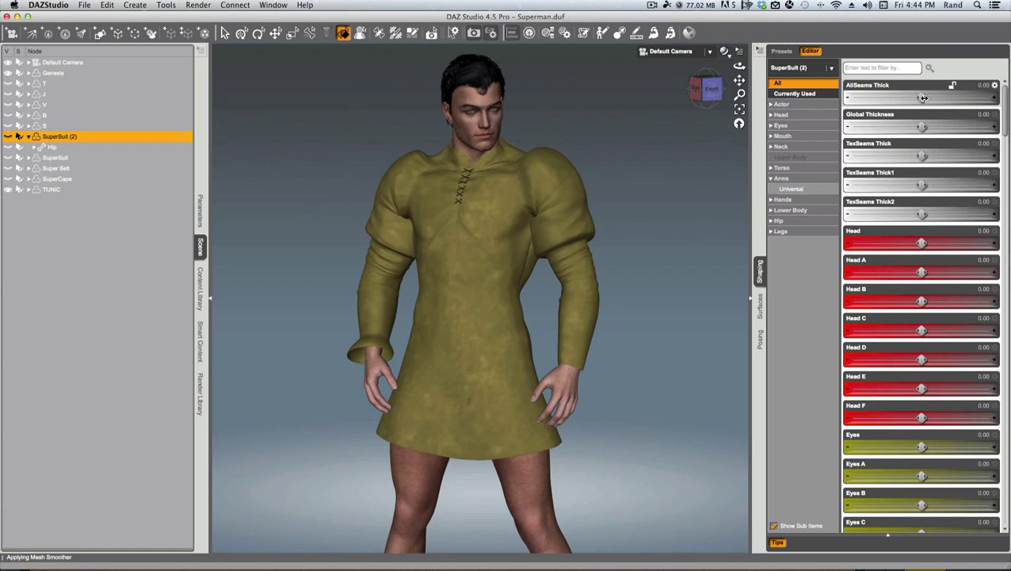
left_click_drag(924, 98, 939, 97)
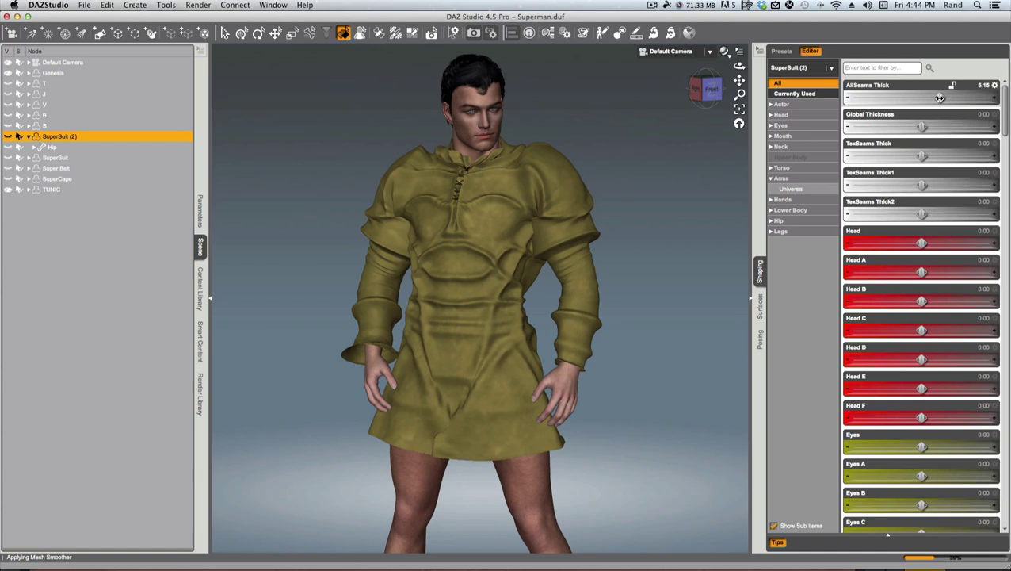
left_click_drag(940, 97, 936, 127)
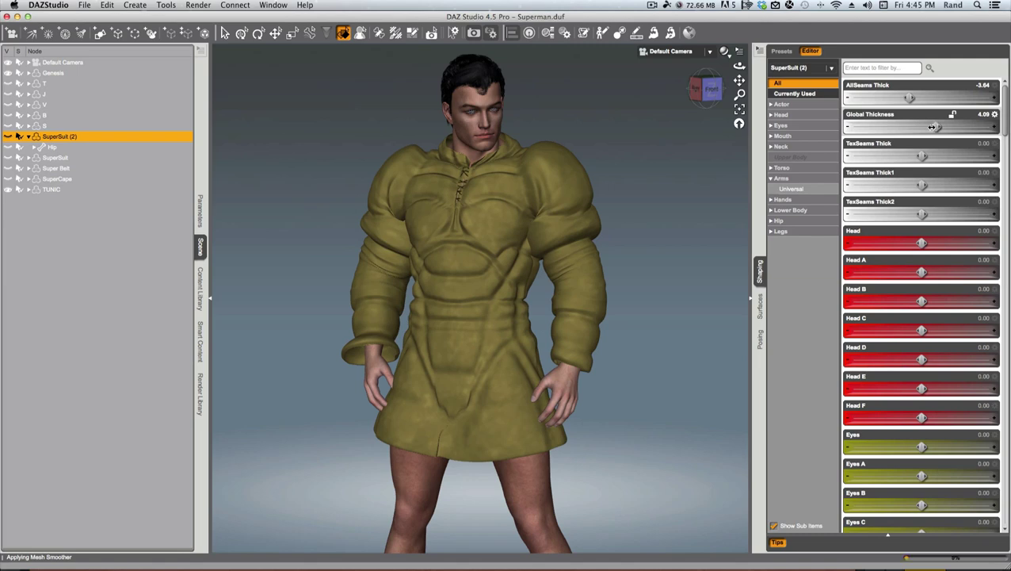
mouse_move(701, 90)
left_mouse_down()
mouse_move(683, 90)
mouse_move(762, 90)
mouse_move(705, 94)
mouse_move(713, 95)
left_mouse_up()
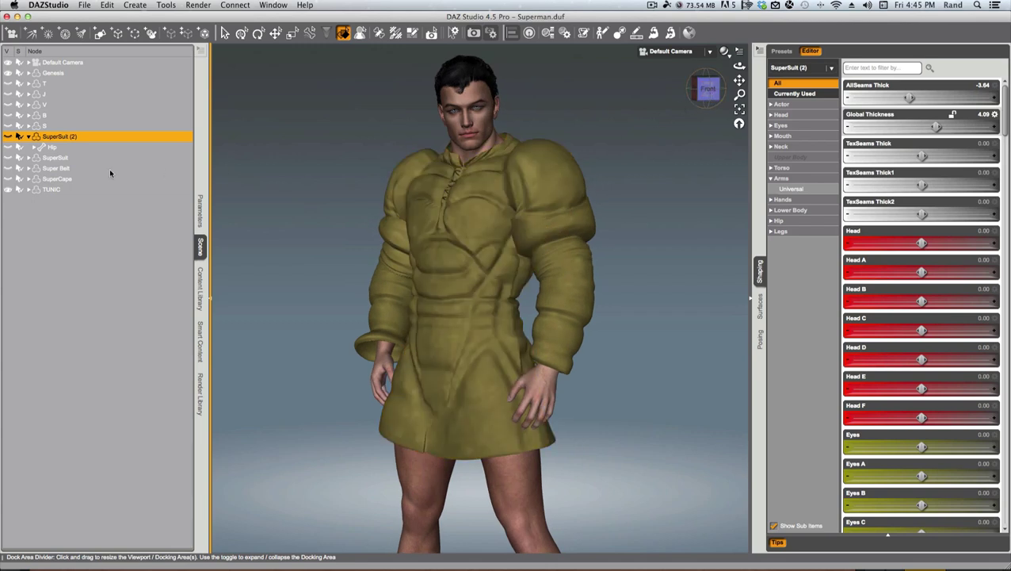
Hide the TUNIC and show the T top in its place, and zero SuperSuit (2)'s morphs
left_click(8, 190)
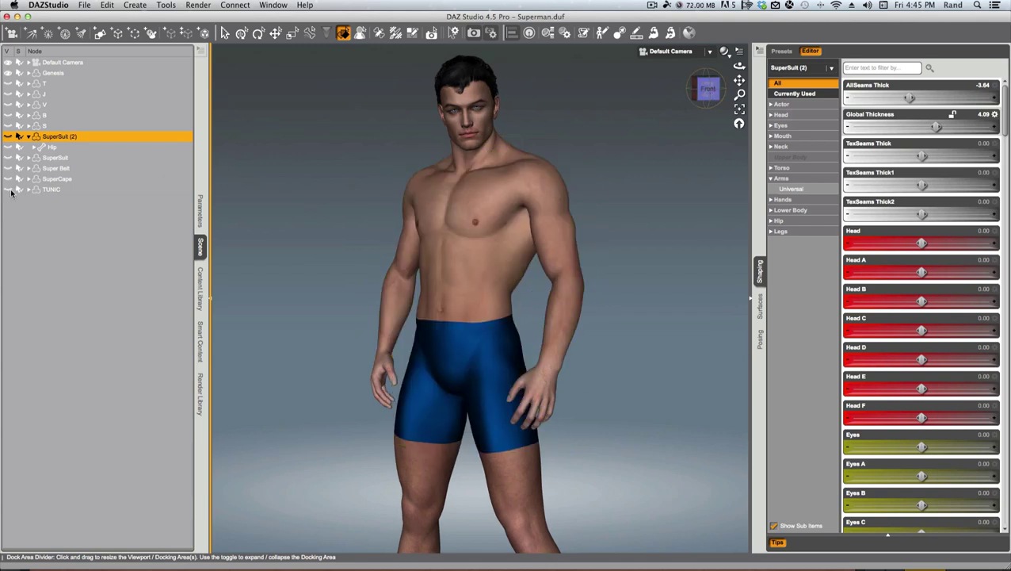
left_click(8, 84)
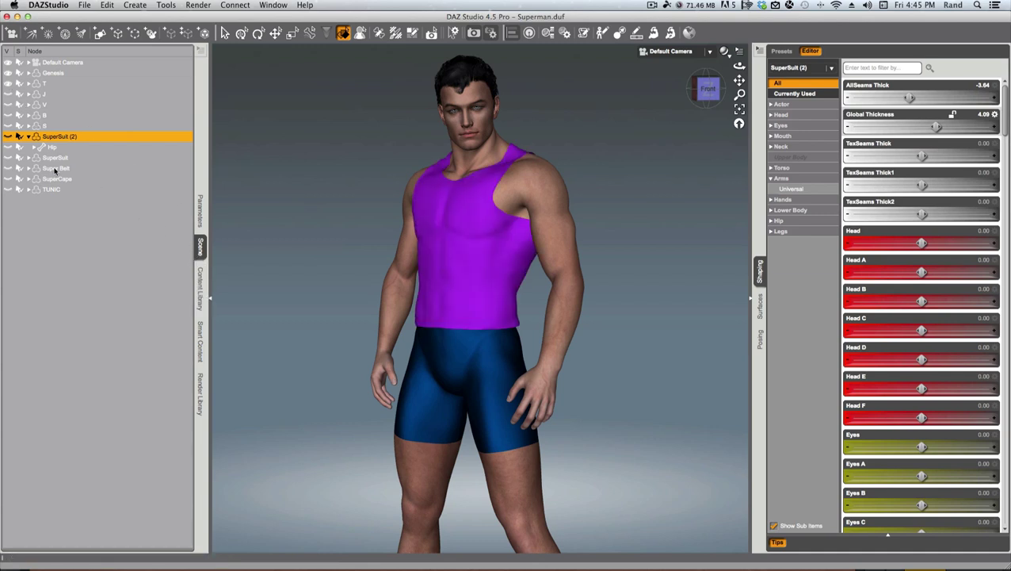
right_click(198, 221)
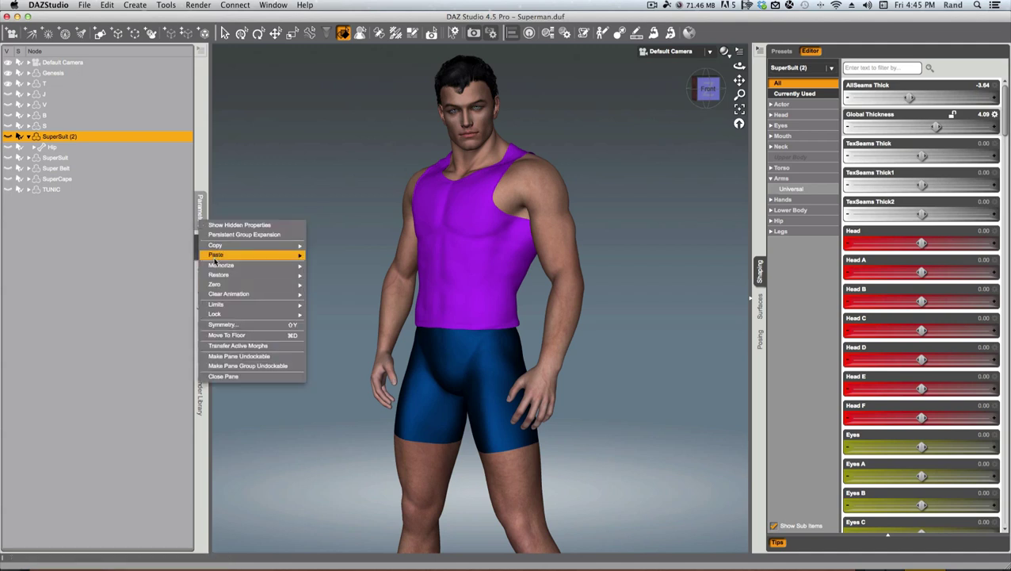
mouse_move(224, 285)
left_click(349, 299)
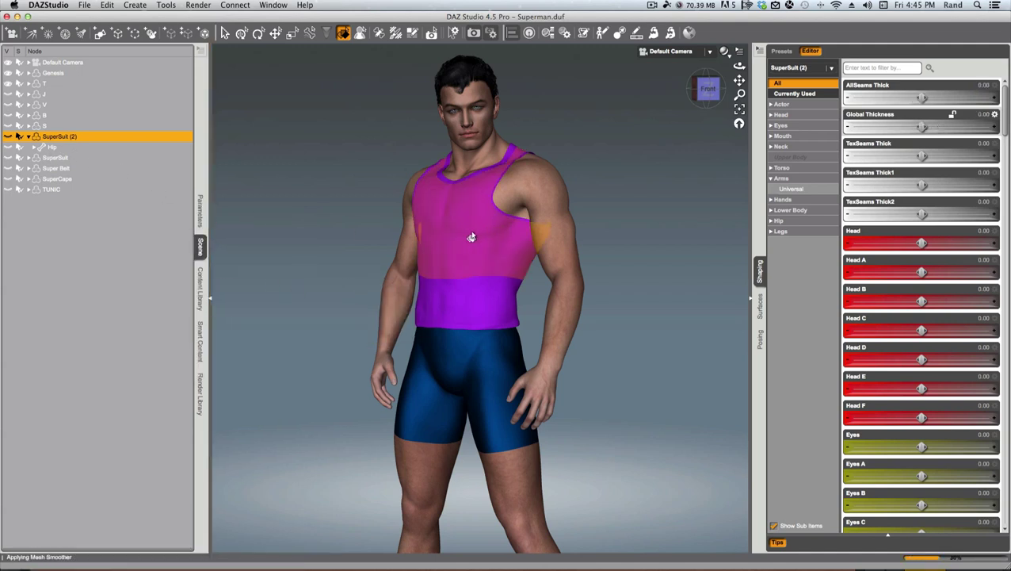
Show the V vest over the T top and check their overlap on the torso from several angles
left_click_drag(714, 91, 741, 91)
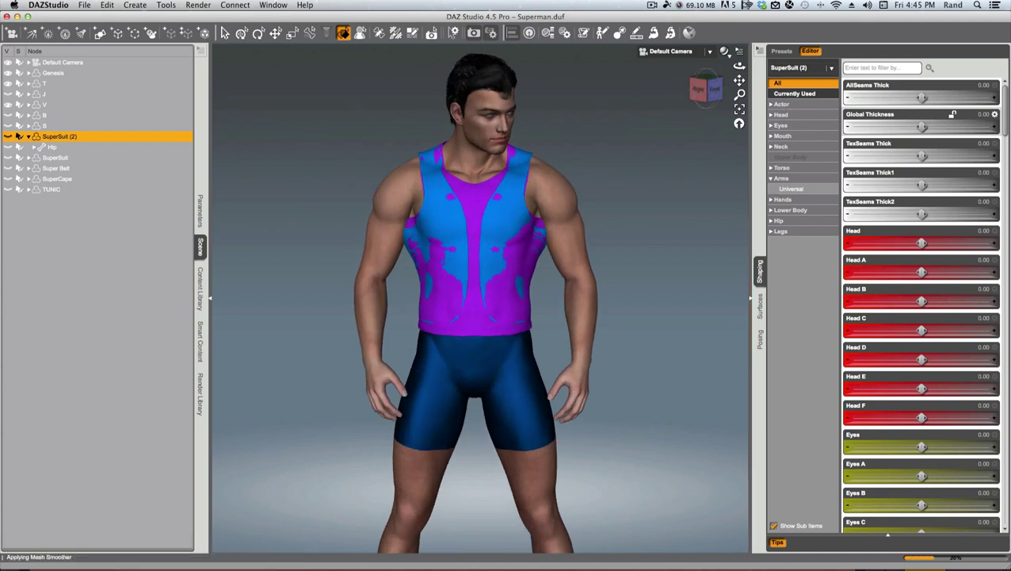
mouse_move(705, 91)
left_mouse_down()
mouse_move(721, 92)
mouse_move(710, 93)
left_mouse_up()
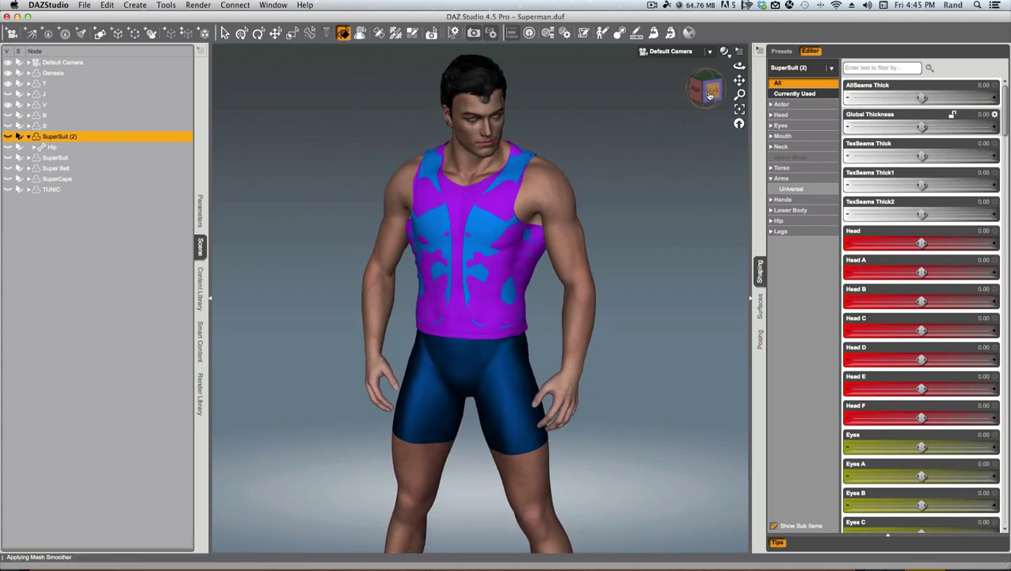
left_click_drag(710, 95, 702, 94)
left_click(701, 99)
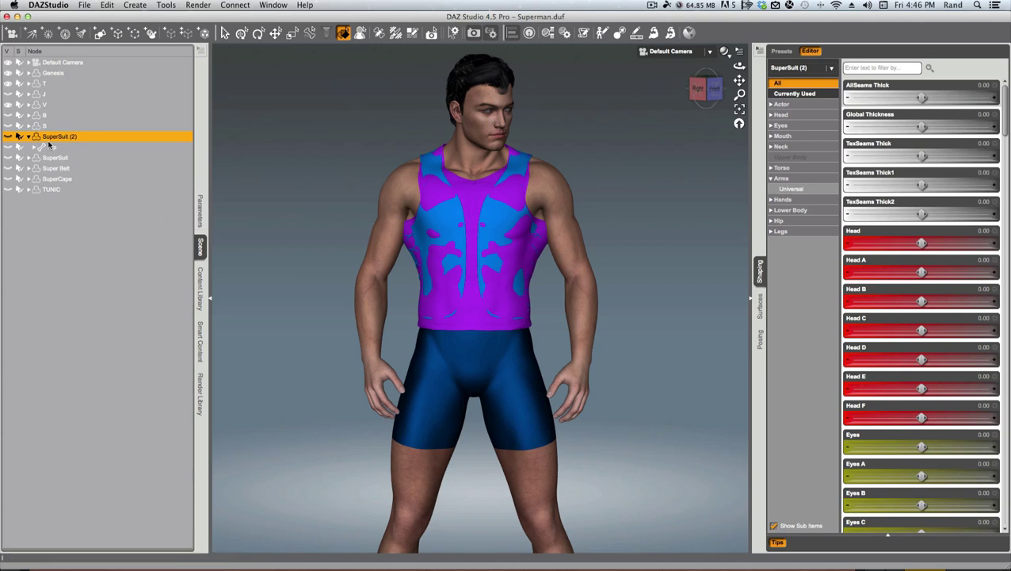
Select the V vest on the figure and review its fit, smoothing and collision parameters
left_click(200, 210)
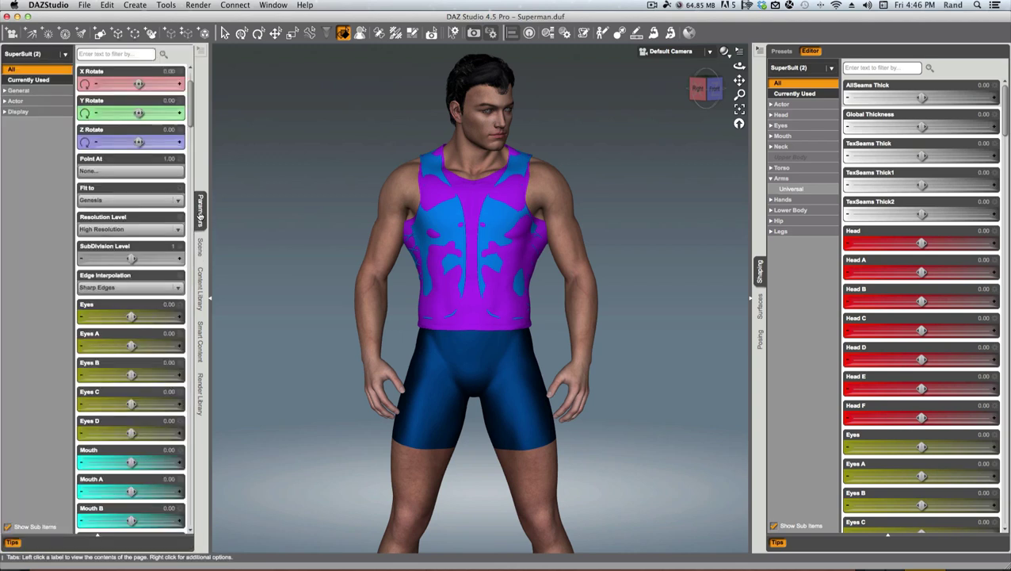
left_click(201, 210)
left_click(357, 225)
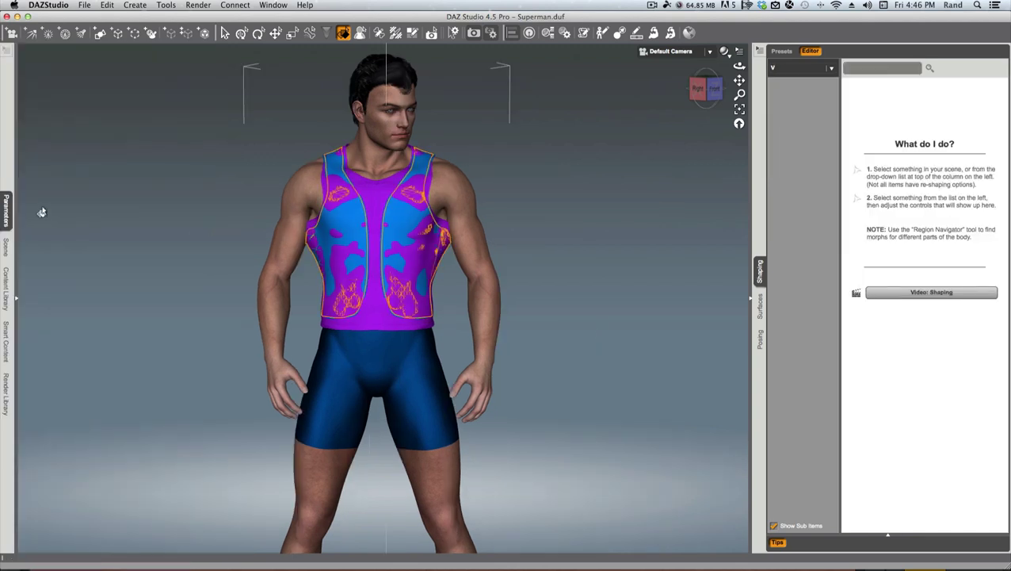
left_click(7, 208)
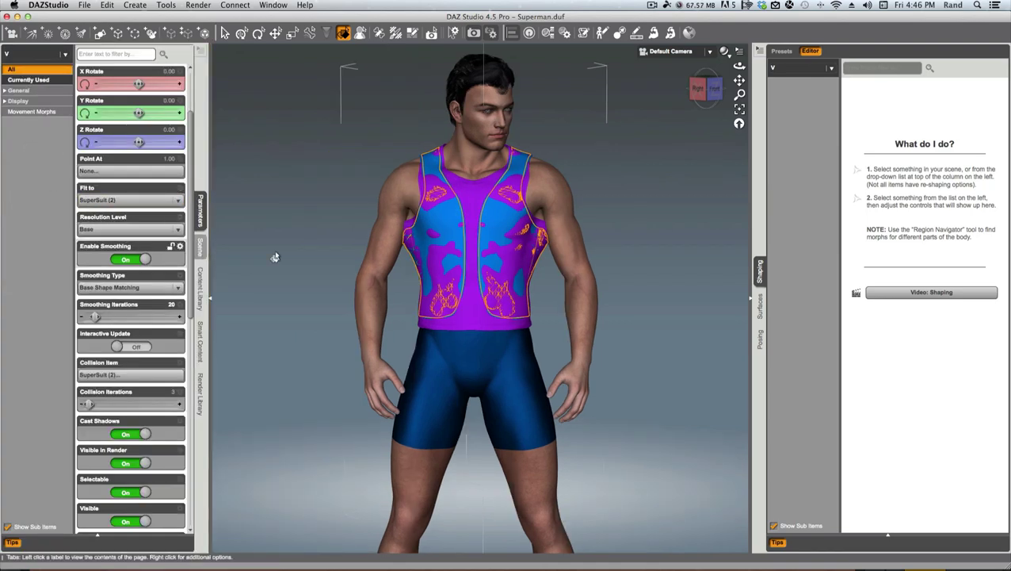
Set SuperSuit (2)'s Global Thickness to 2.58 to push the V vest outward over the T top
left_click(199, 247)
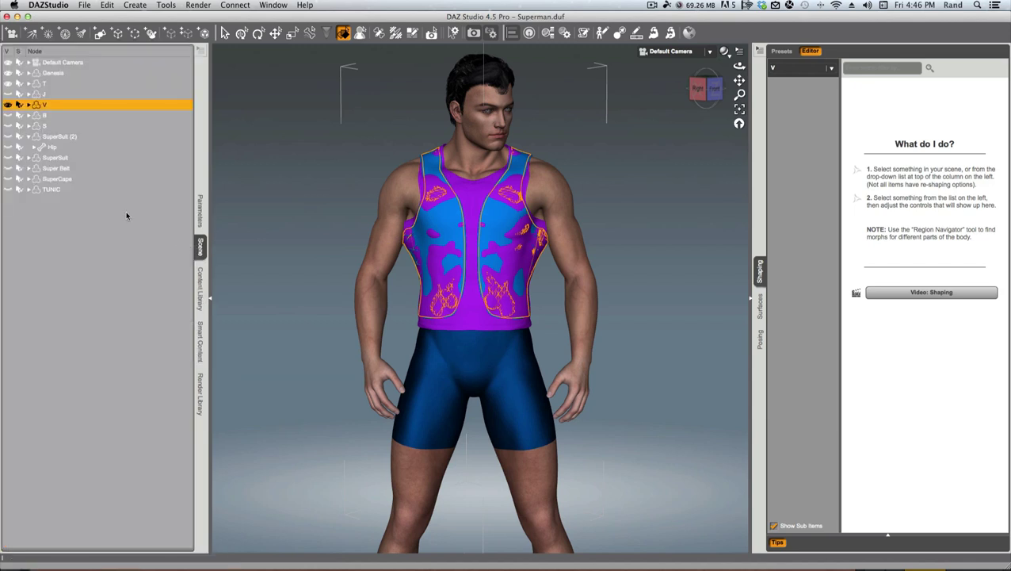
left_click(59, 136)
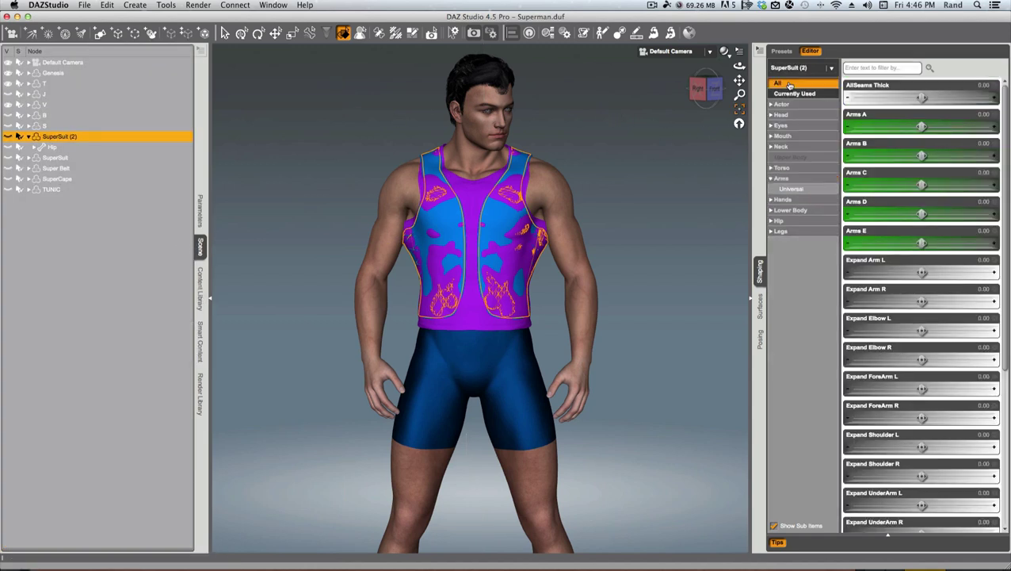
left_click(789, 84)
left_click_drag(911, 126, 927, 127)
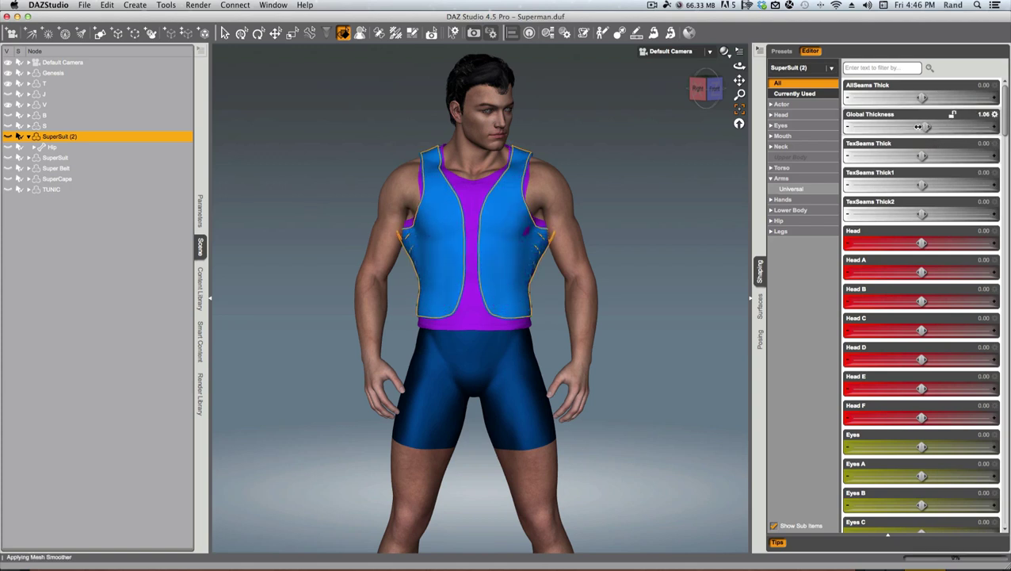
left_click_drag(700, 99, 673, 98)
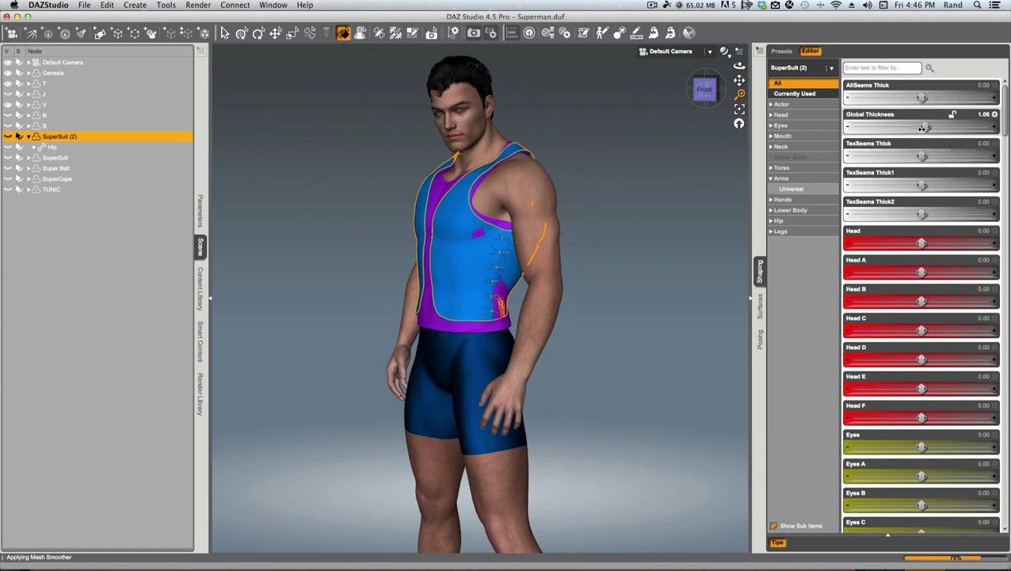
left_click_drag(926, 128, 930, 128)
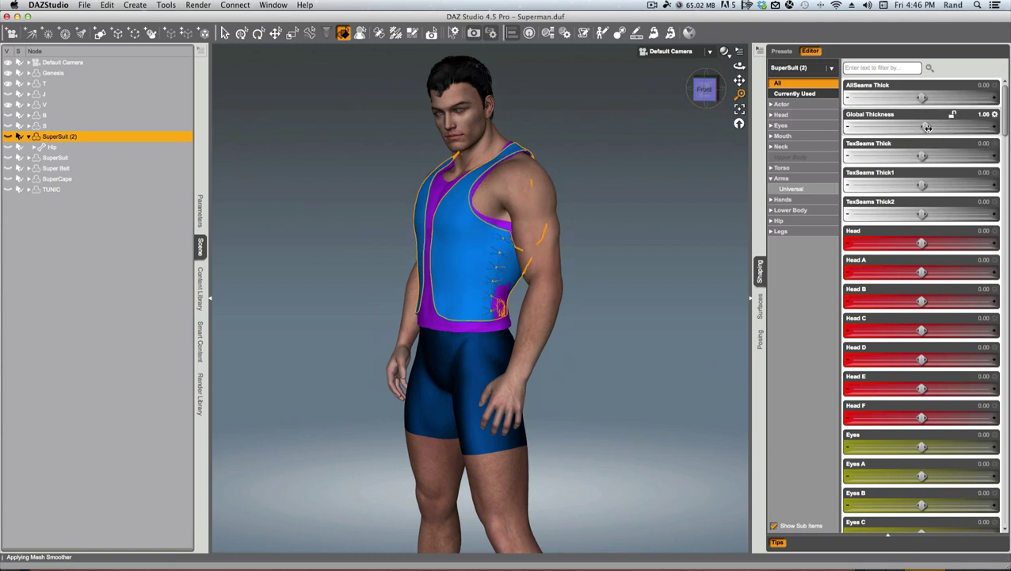
Check the V vest's fit over the T top from several angles around the torso
left_click(705, 89)
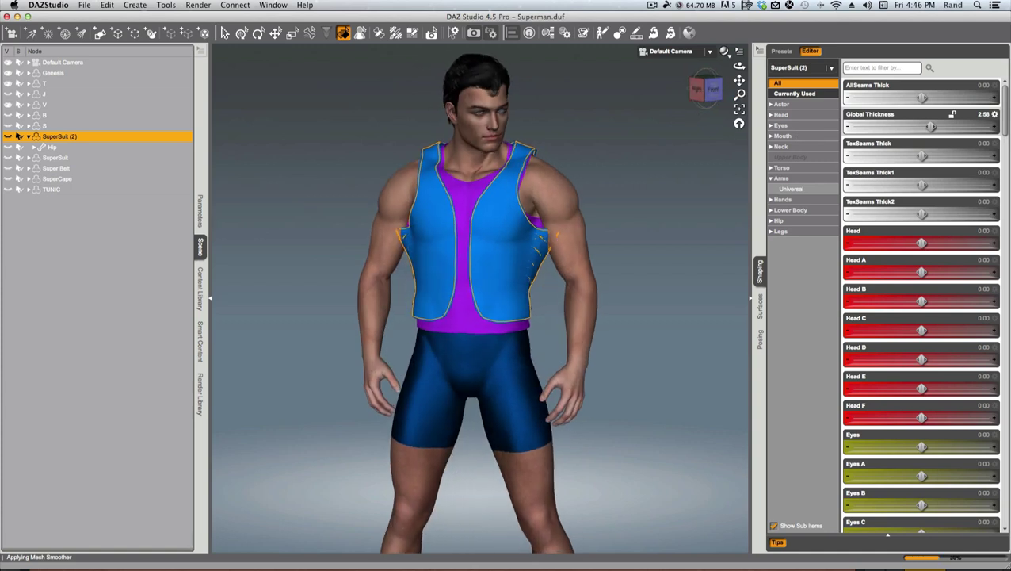
left_click(693, 97)
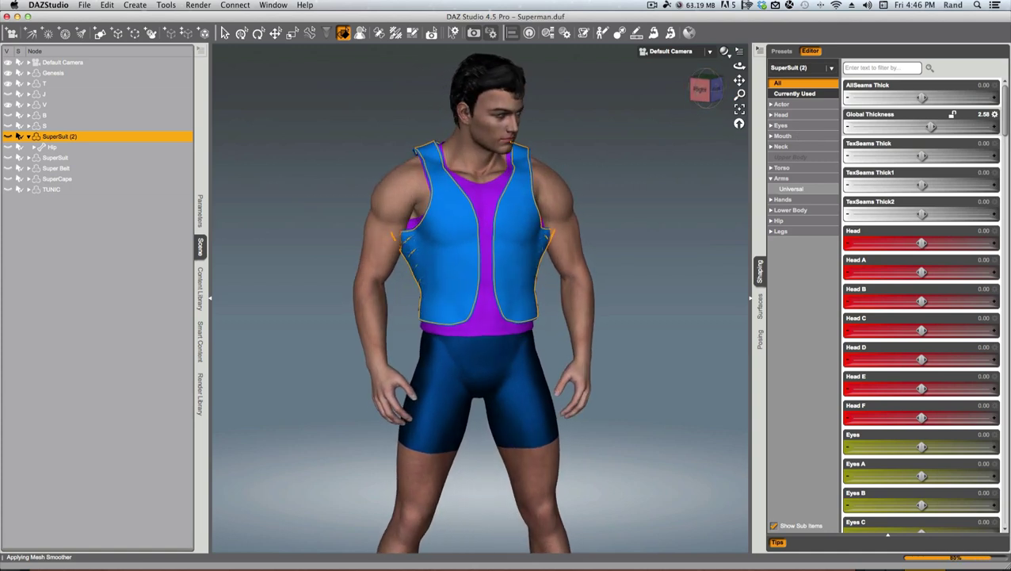
left_click(703, 95)
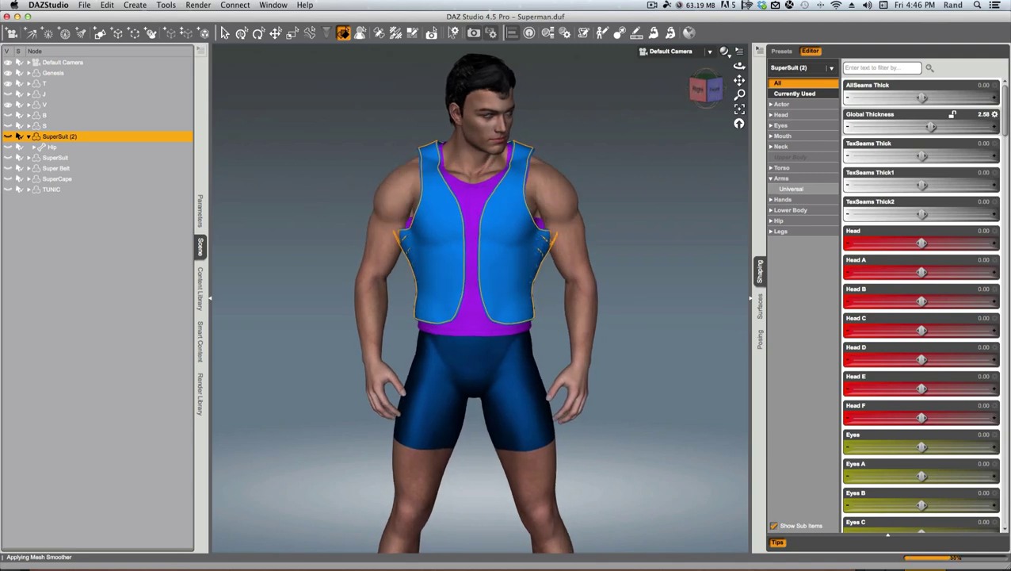
left_click(707, 94)
mouse_move(705, 90)
left_mouse_down()
mouse_move(642, 90)
mouse_move(711, 94)
left_mouse_up()
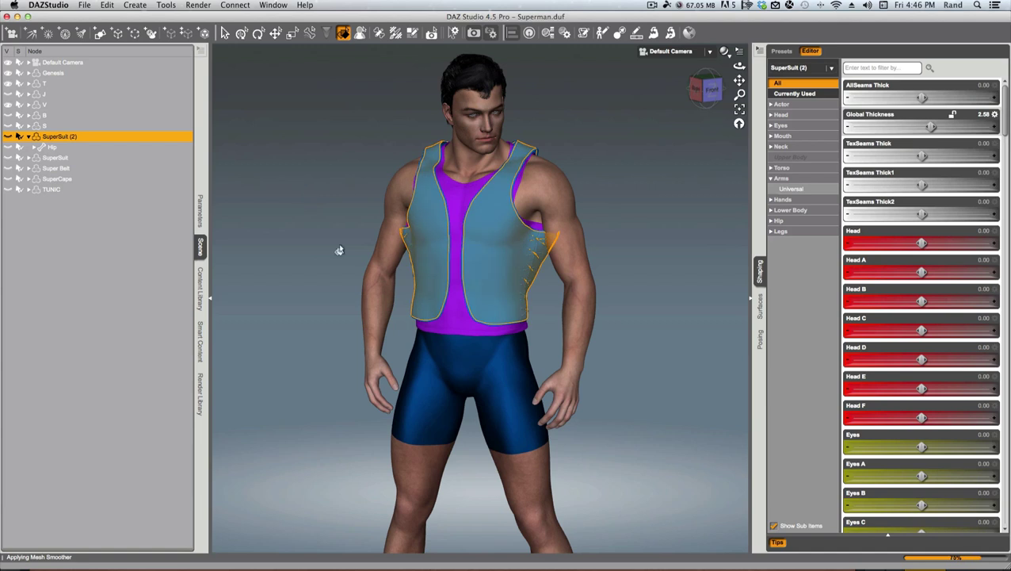
Hide the T top and V vest, clear the selection, and show SuperSuit (2) on the figure
left_click(9, 92)
left_click(8, 84)
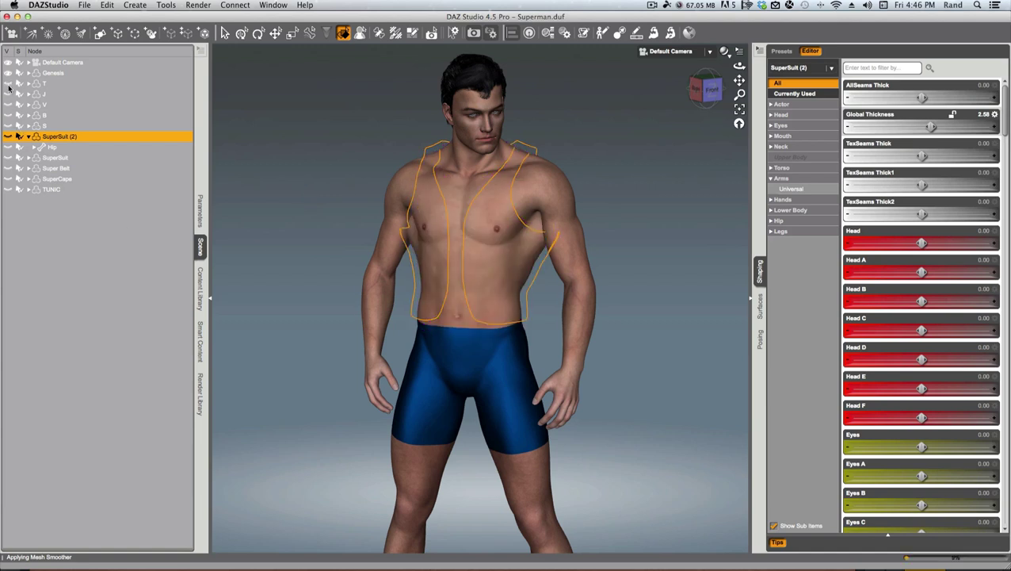
left_click(274, 252)
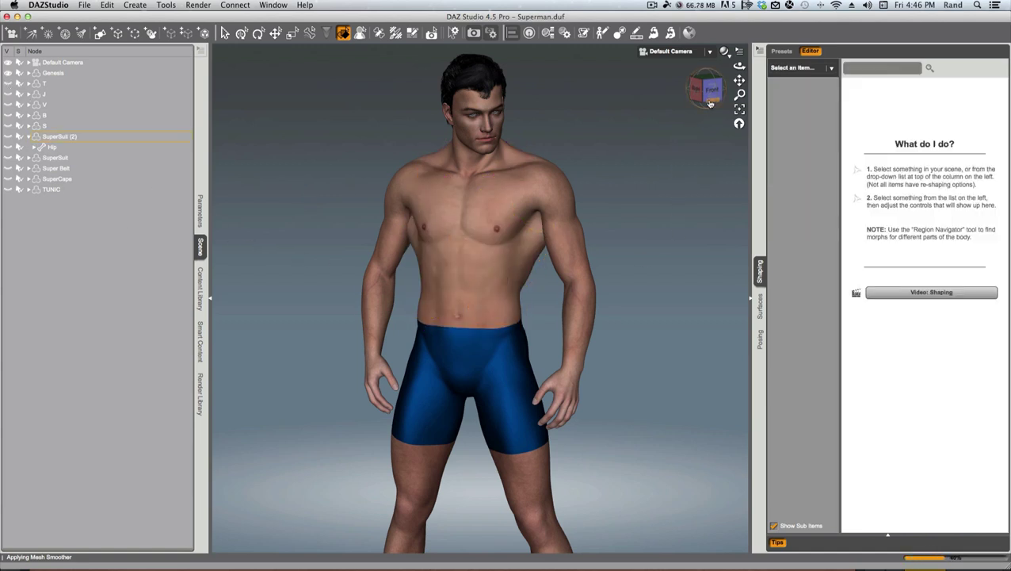
left_click_drag(708, 90, 716, 96)
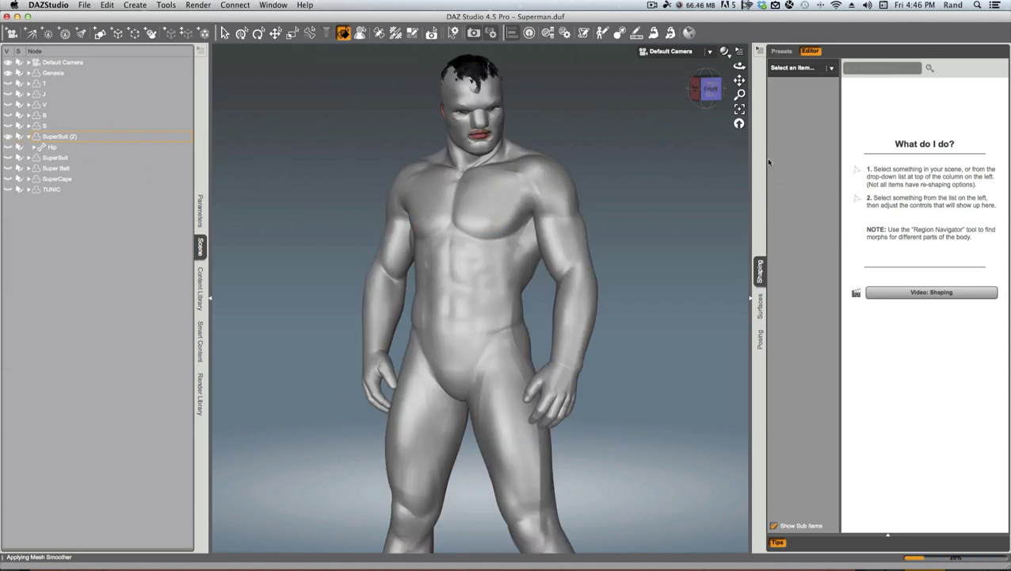
Try to reset SuperSuit (2) with Clear Animation and Zero Figure Shape while nothing is selected
right_click(201, 212)
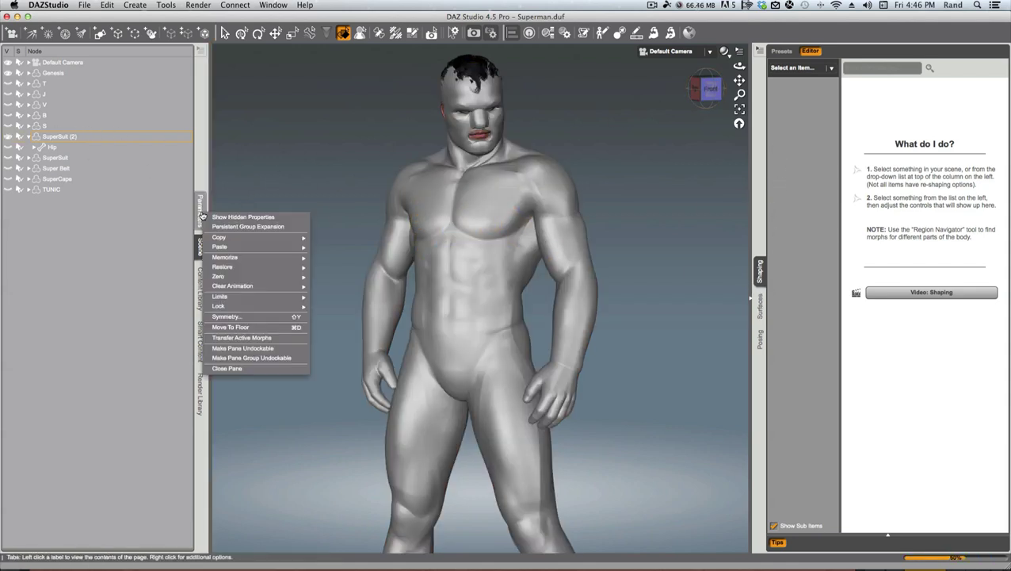
mouse_move(262, 285)
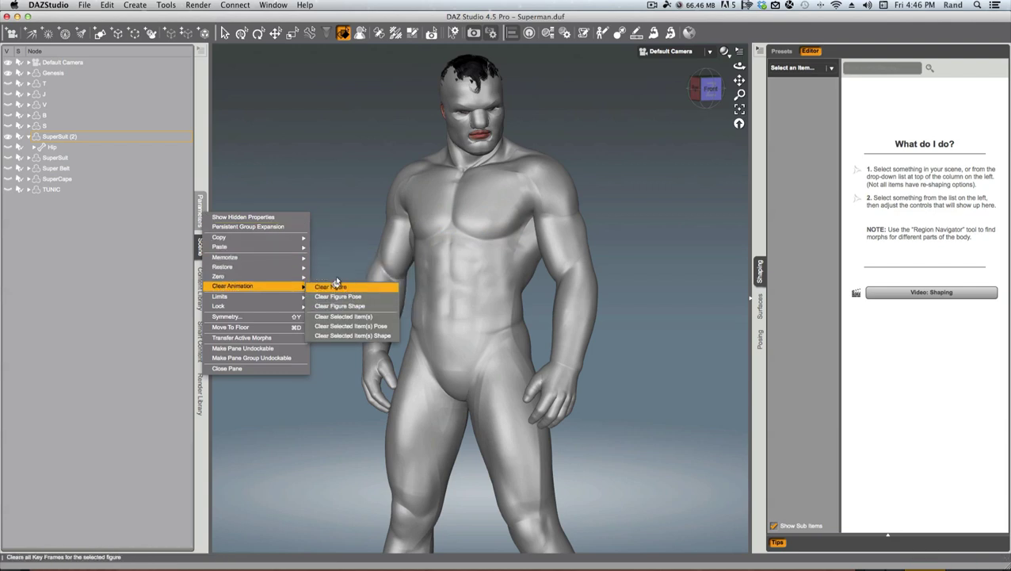
left_click(337, 302)
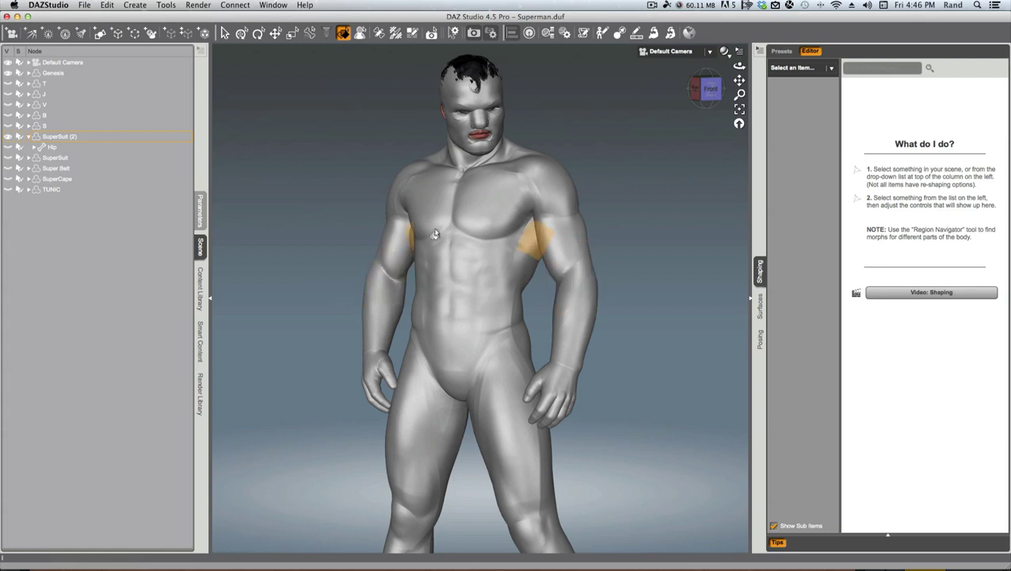
right_click(201, 216)
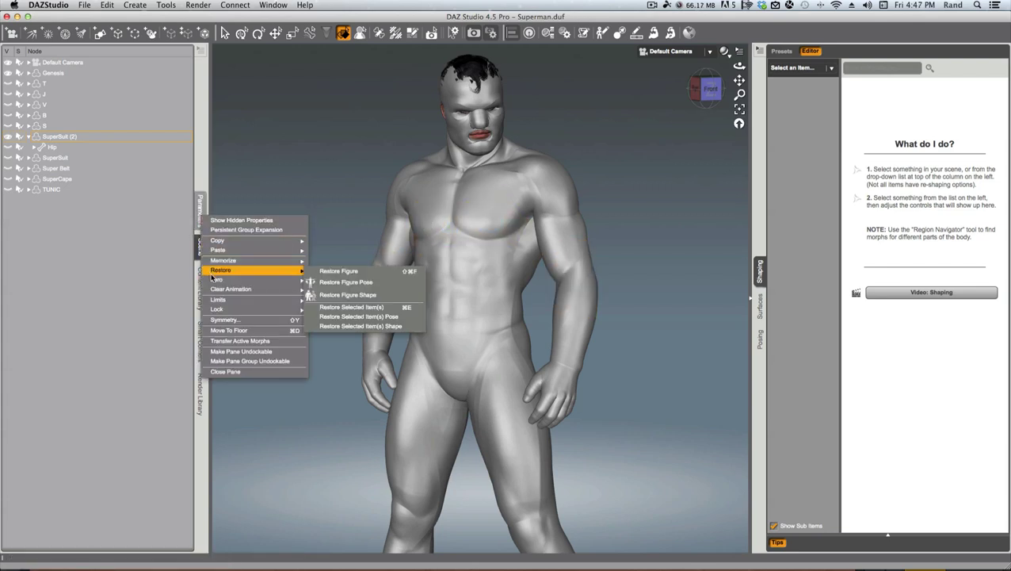
mouse_move(261, 288)
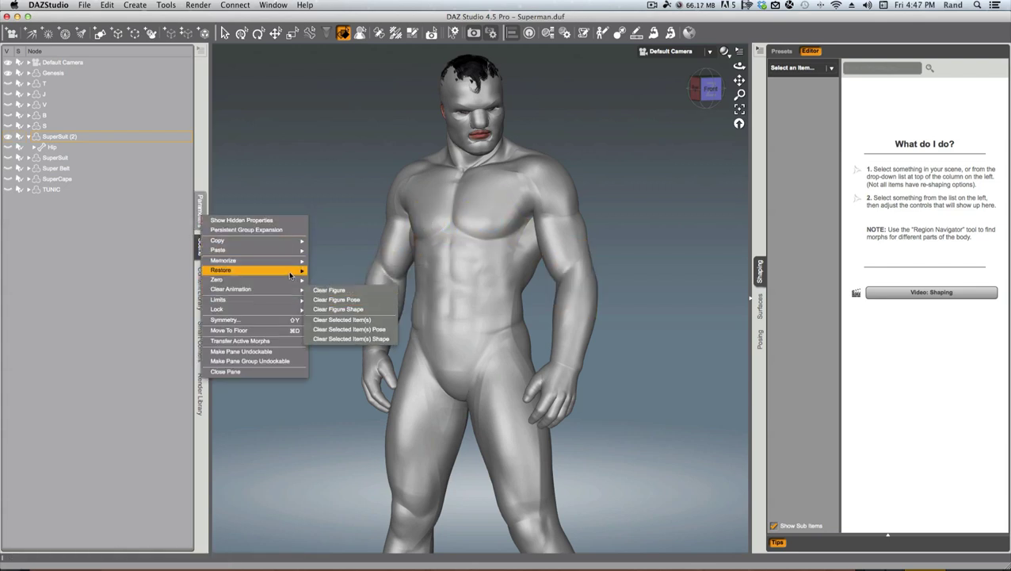
mouse_move(300, 280)
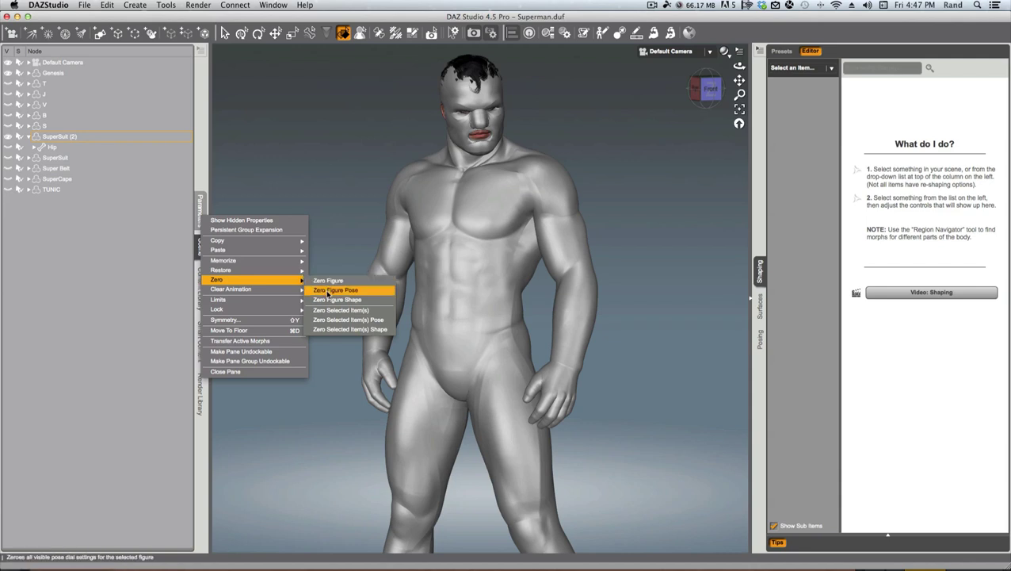
left_click(325, 300)
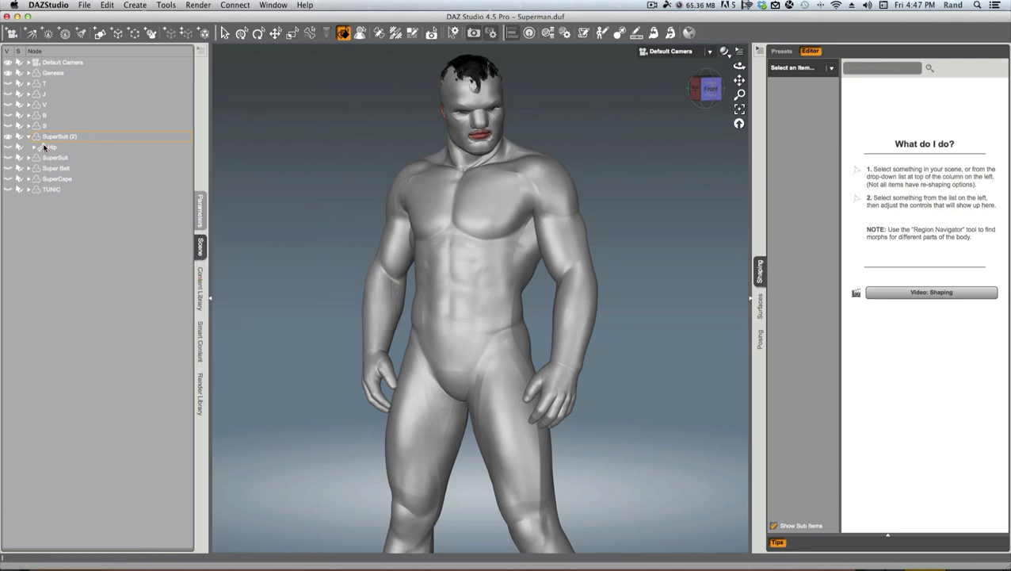
Select SuperSuit (2) on the figure and zero its figure shape
left_click(456, 226)
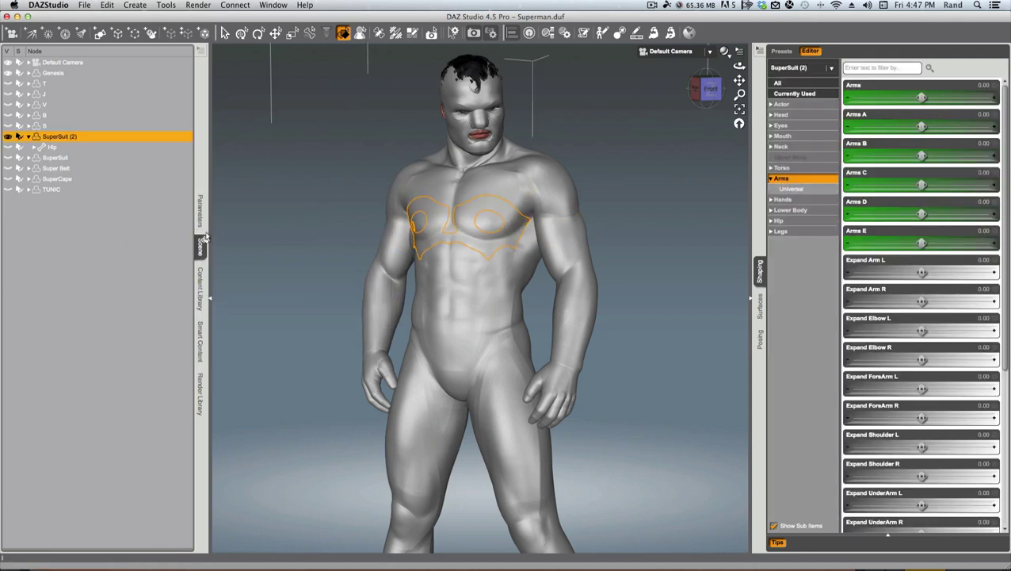
right_click(203, 223)
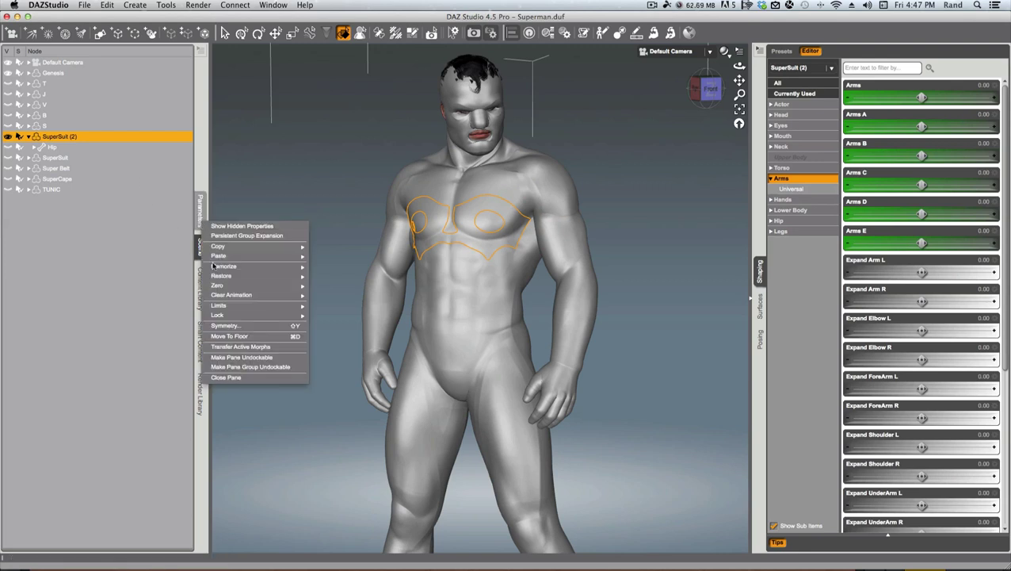
mouse_move(218, 286)
left_click(327, 301)
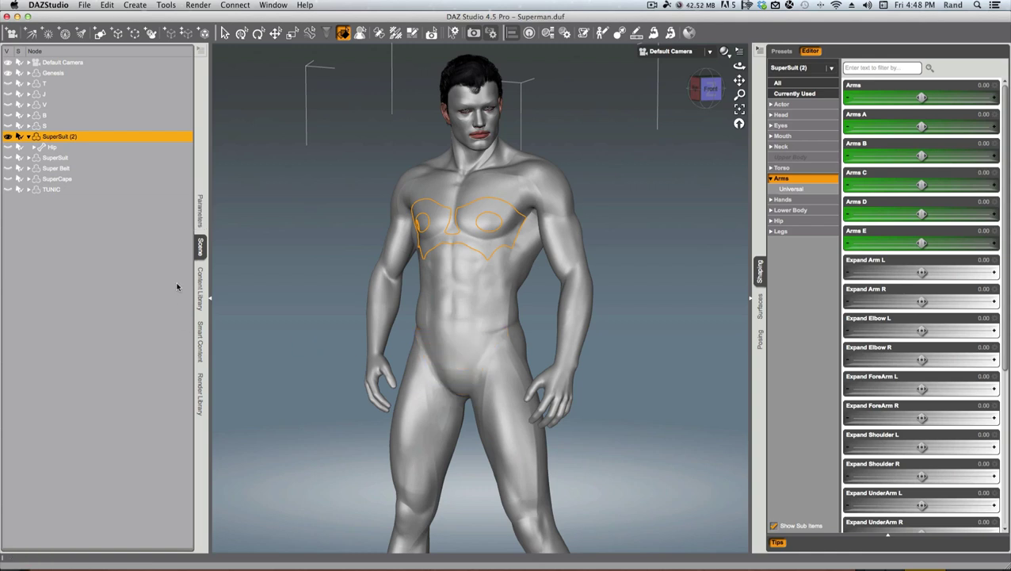
Show the B briefs, display SuperSuit in place of SuperSuit (2), and view the costume down to the boots from several angles
left_click(8, 116)
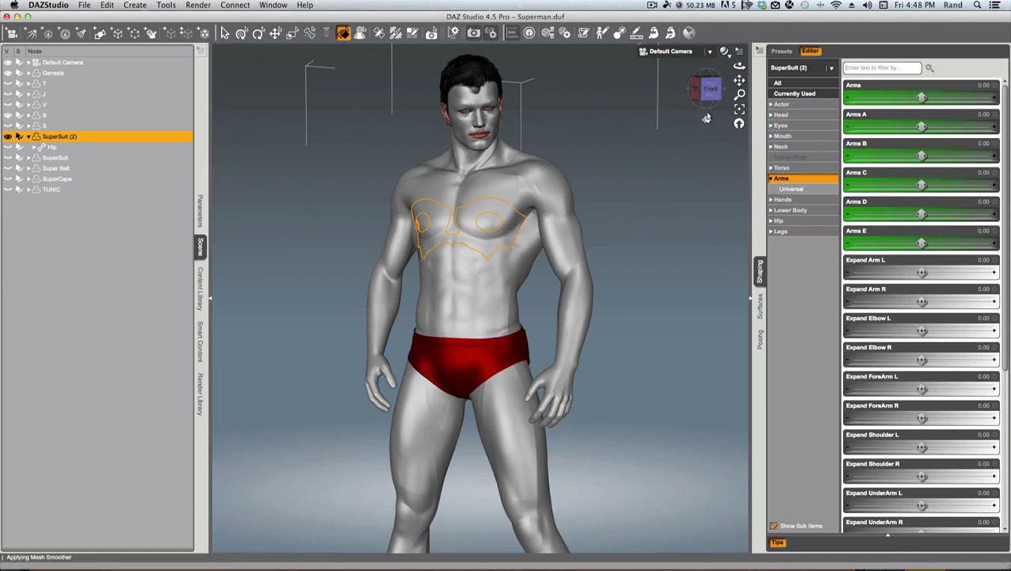
mouse_move(710, 90)
left_mouse_down()
mouse_move(728, 90)
mouse_move(708, 90)
left_mouse_up()
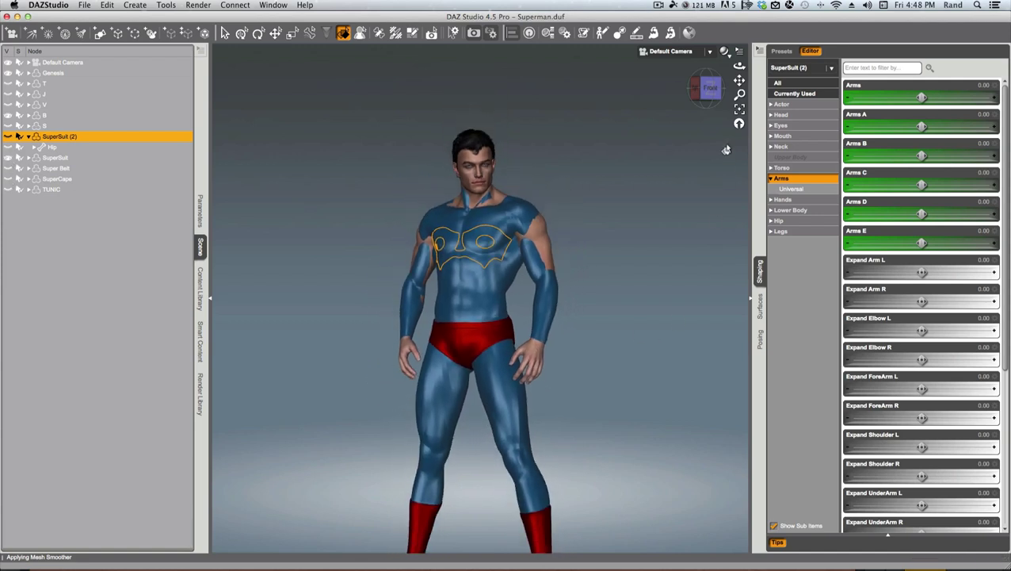
left_click_drag(738, 81, 733, 3)
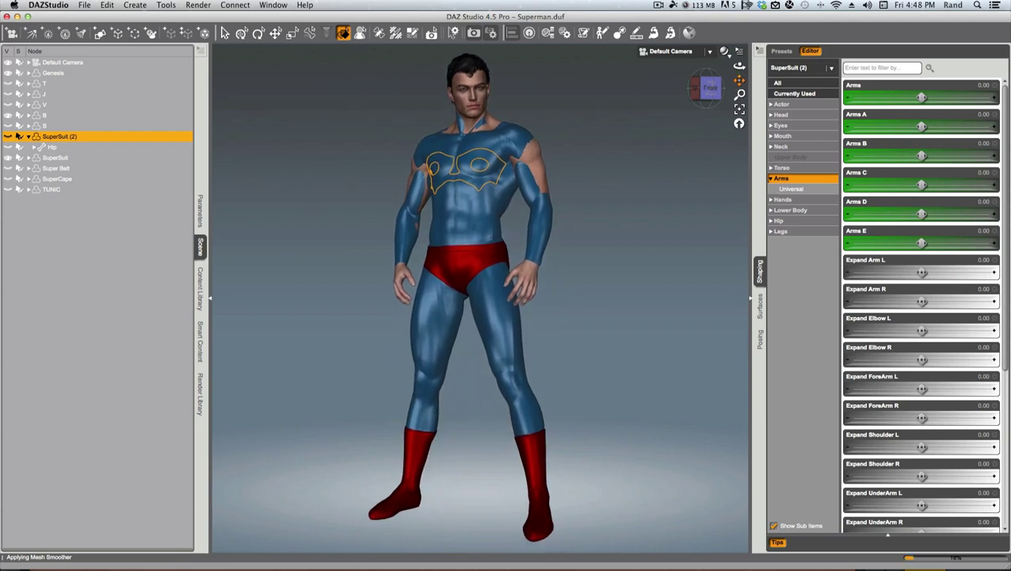
left_click_drag(700, 89, 702, 97)
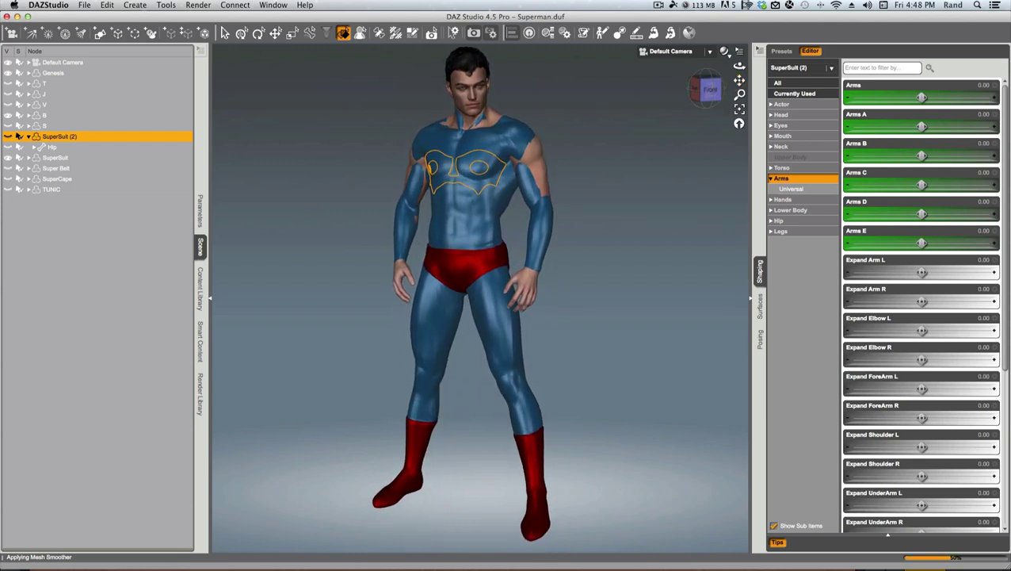
left_click(699, 95)
mouse_move(702, 90)
left_mouse_down()
mouse_move(744, 90)
mouse_move(681, 90)
mouse_move(704, 95)
left_mouse_up()
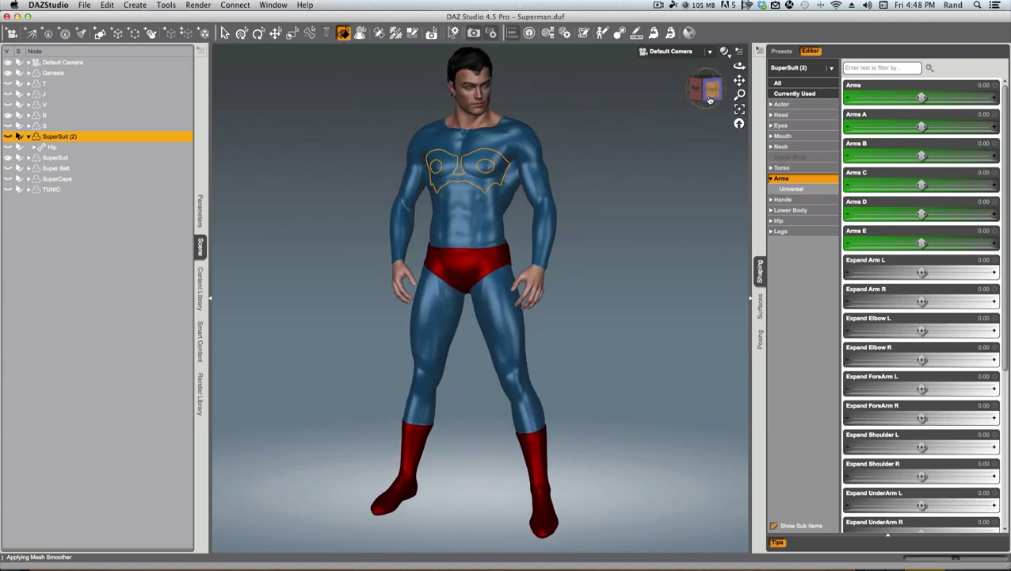
left_click(713, 91)
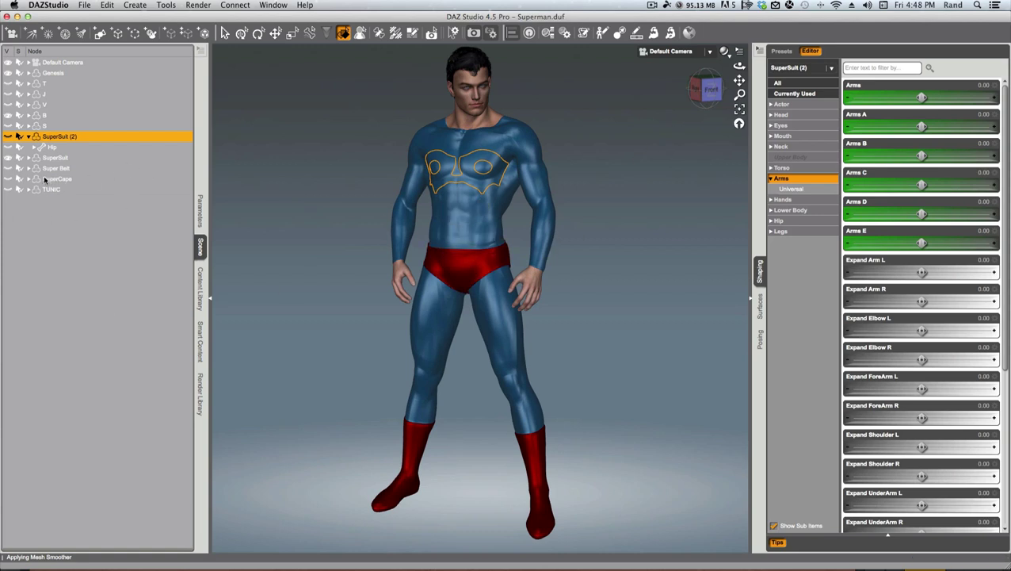
Show the Super Belt and SuperCape on the costumed figure
left_click(8, 168)
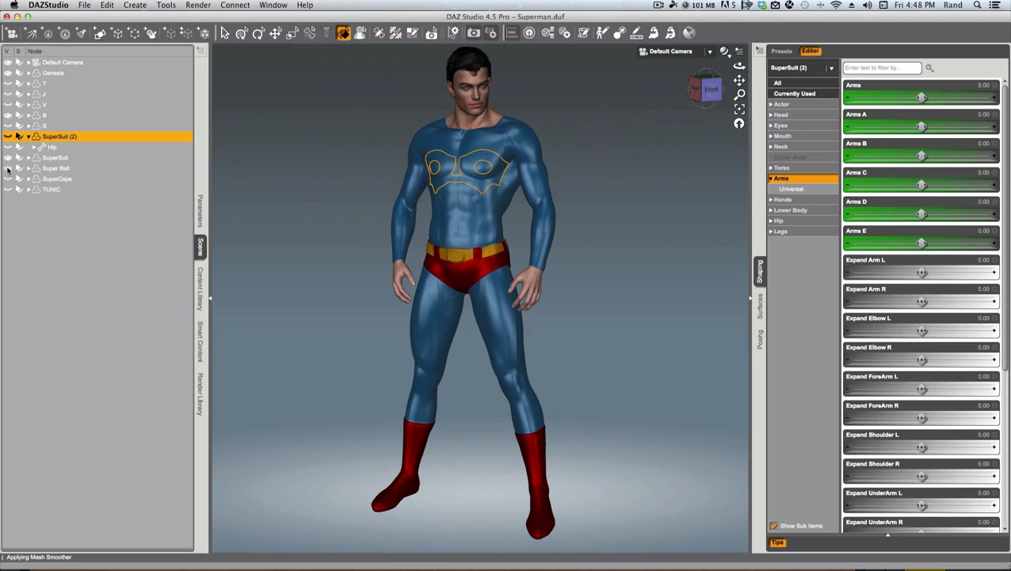
scroll(509, 266, "up", 5)
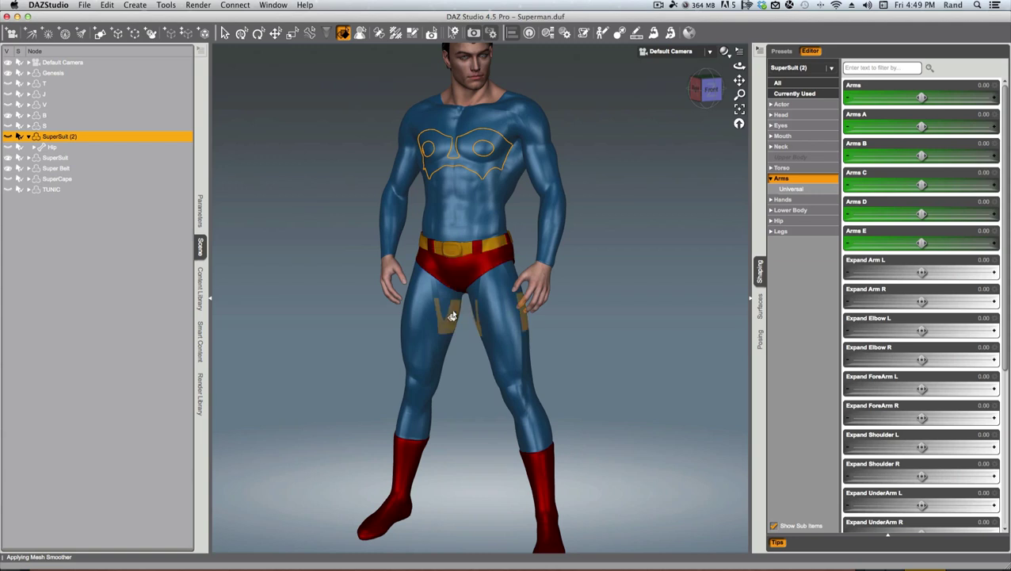
left_click(8, 179)
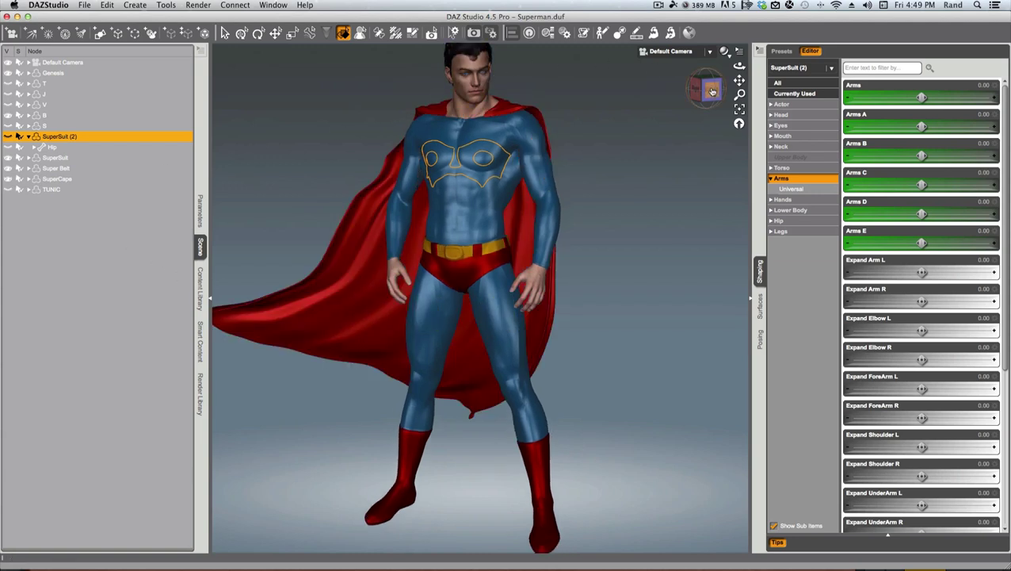
mouse_move(710, 92)
left_mouse_down()
mouse_move(697, 92)
mouse_move(713, 94)
left_mouse_up()
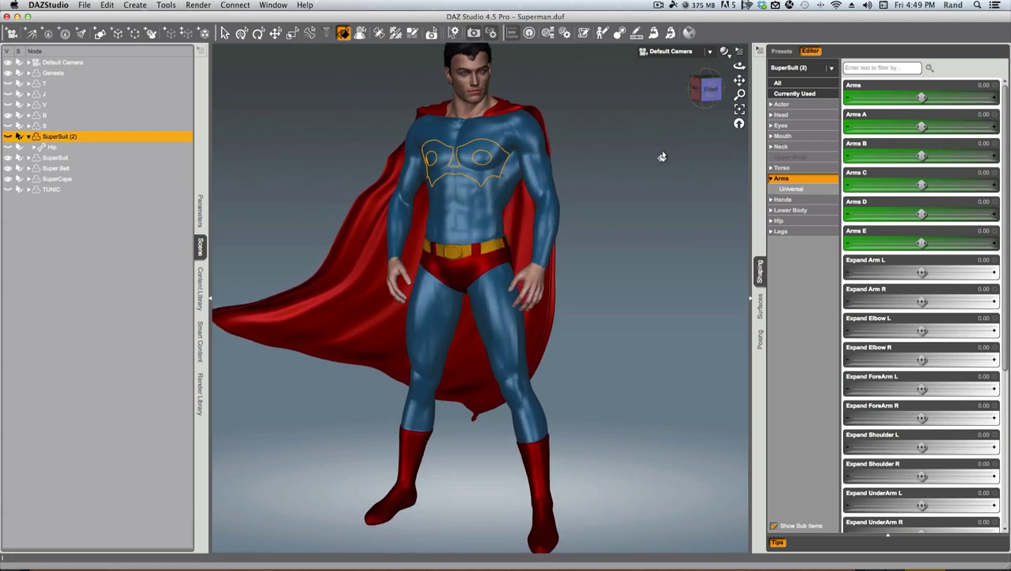
Render the caped figure and move the render window to show the whole image
scroll(661, 156, "down", 2)
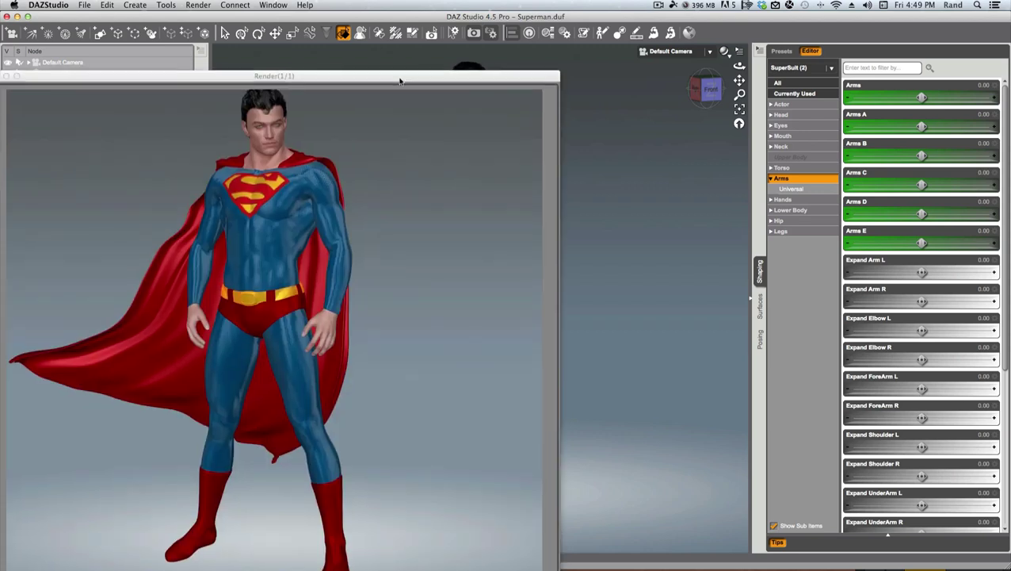
left_click_drag(397, 77, 615, 55)
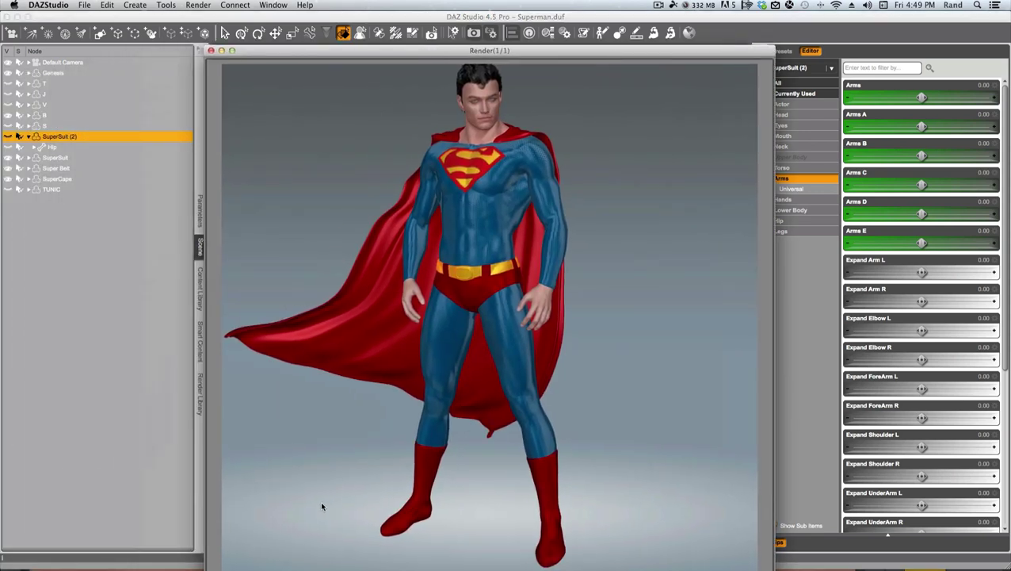